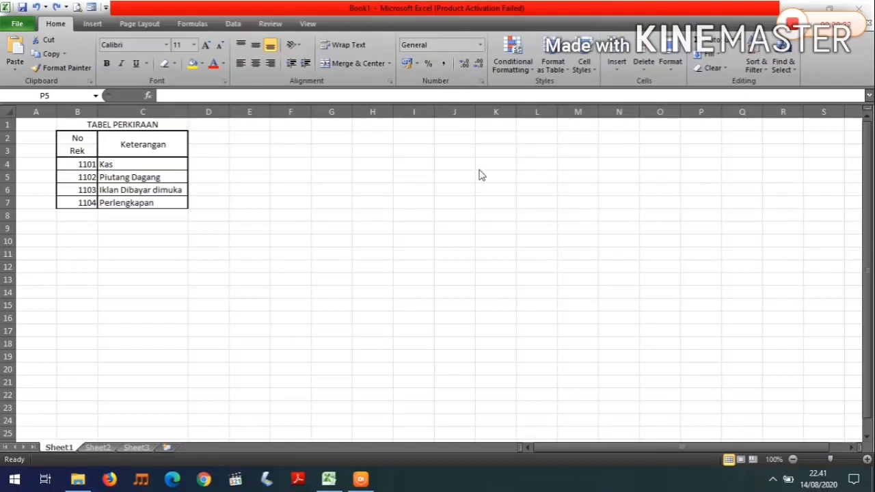
- Replace "Iklan" with "Sewa gedung" in the account description in cell C6
left_click(120, 192)
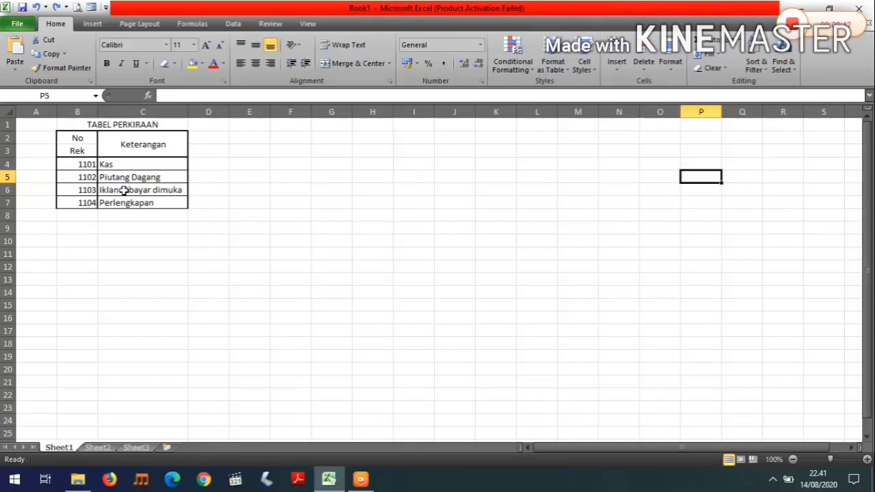
left_click(123, 191)
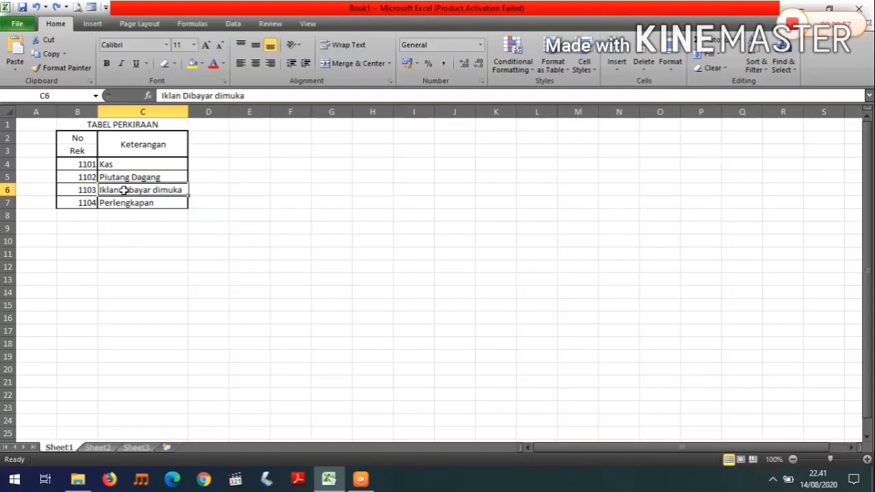
double_click(124, 191)
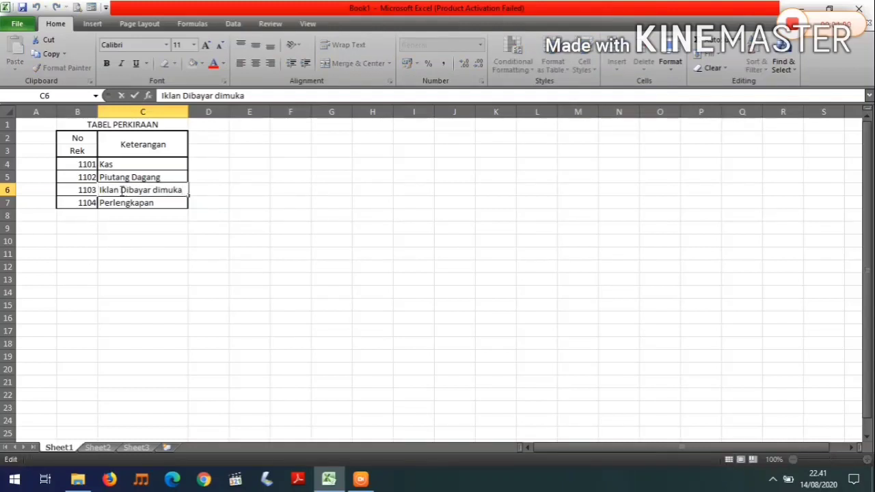
left_click_drag(120, 191, 101, 195)
type("Sewa gedung")
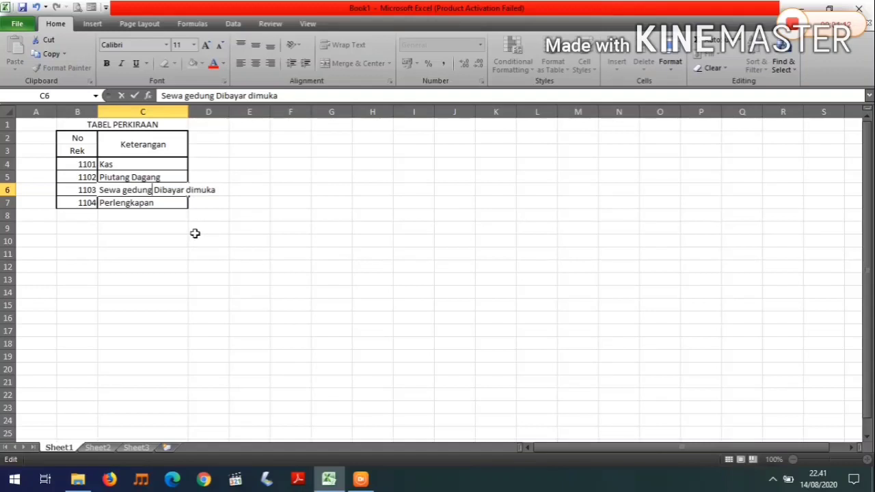
left_click(194, 232)
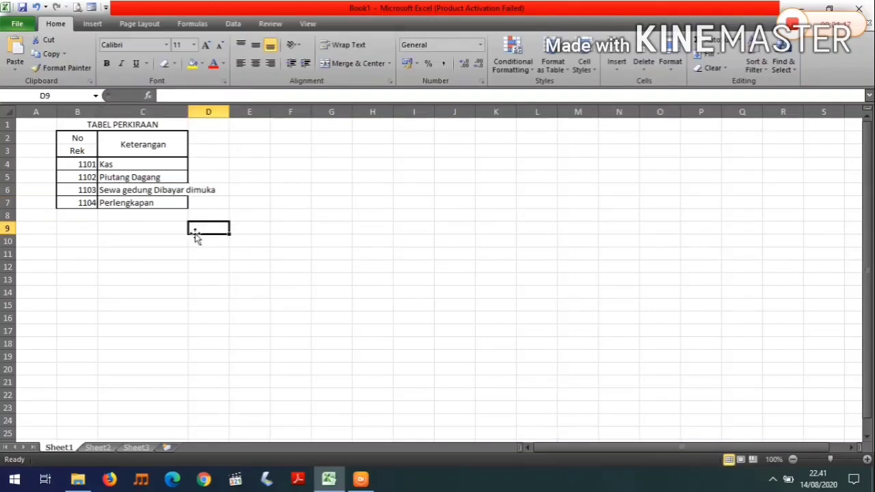
- Fit column C to its contents, and undo both the width change and the text edit in C6
double_click(188, 112)
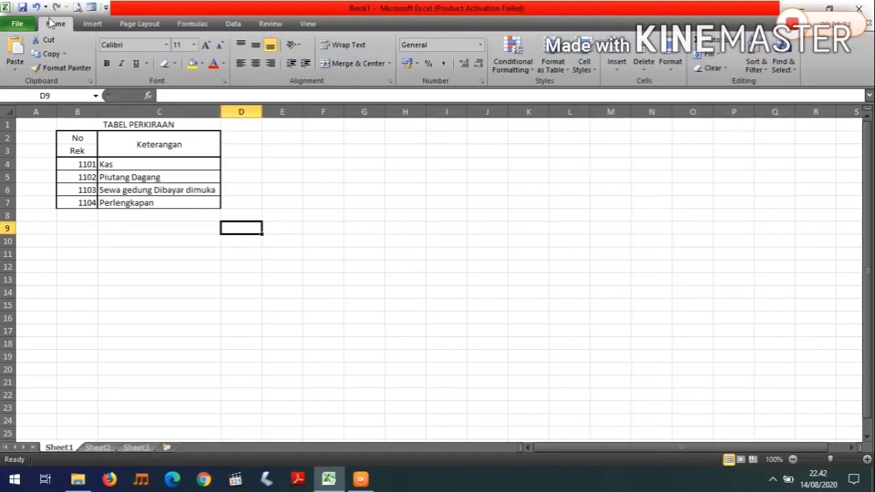
left_click(36, 8)
left_click(36, 8)
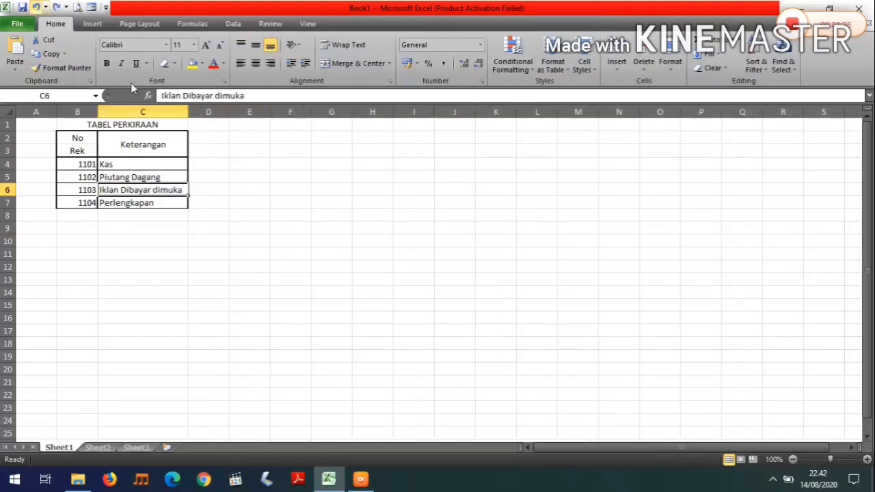
- Change cell C6 to "Sewa Gedung Dibayar dimuka" and undo that edit
double_click(141, 190)
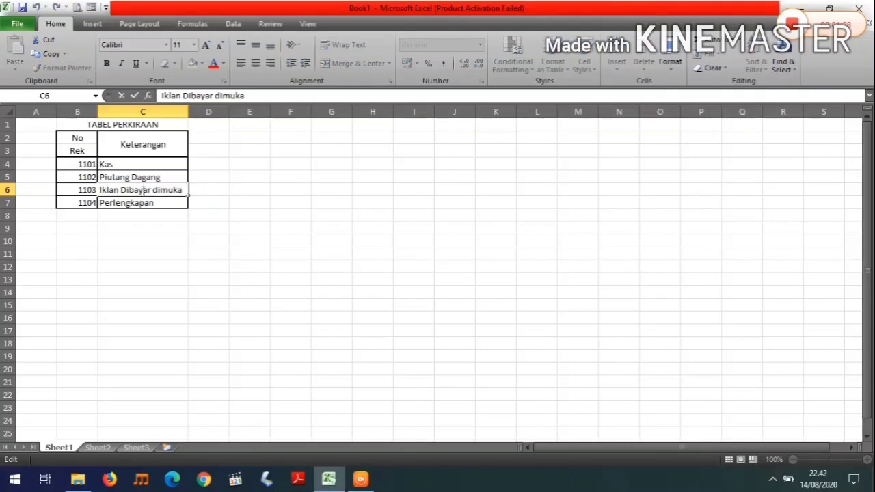
left_click_drag(123, 192, 98, 194)
type("Sewa Gedung")
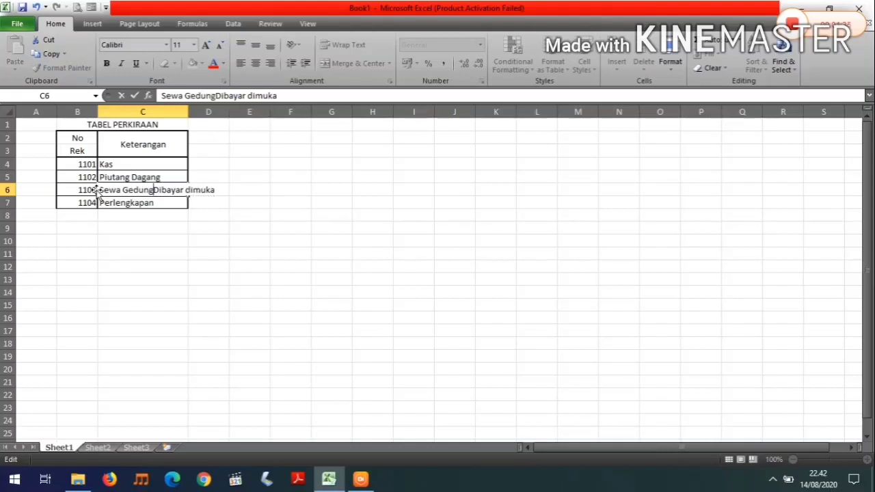
key("Return")
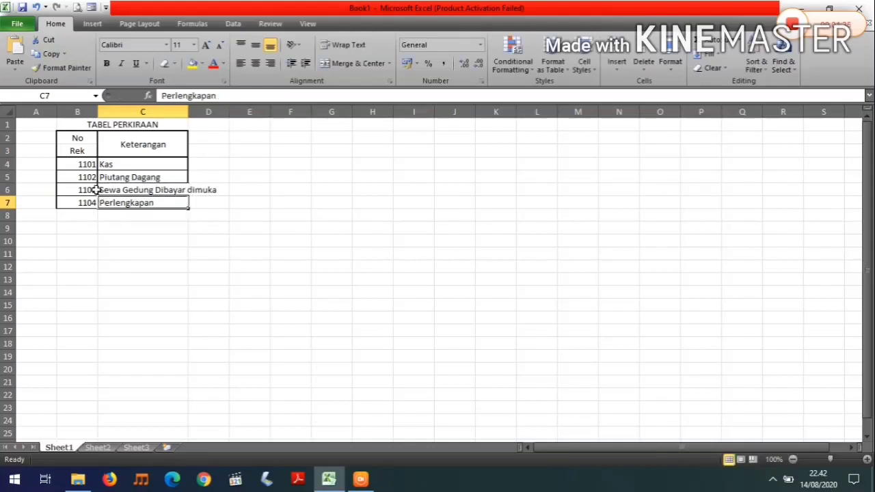
left_click(111, 190)
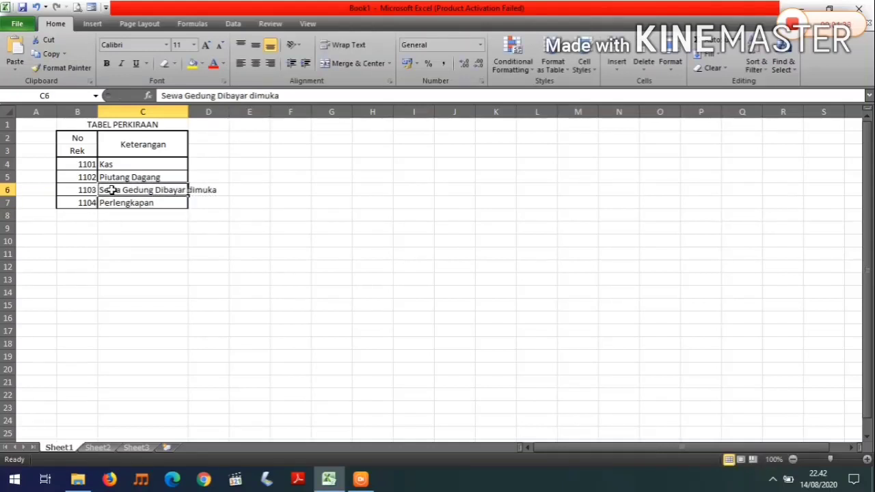
left_click(37, 6)
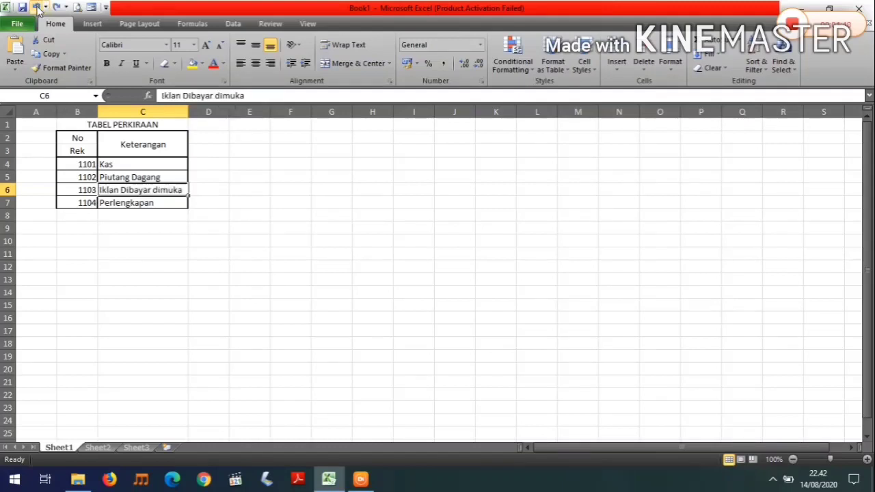
- Change the account 1103 description in C6 to "Sewa gedung Dibayar dimuka" and fit column C to its contents
left_click(245, 96)
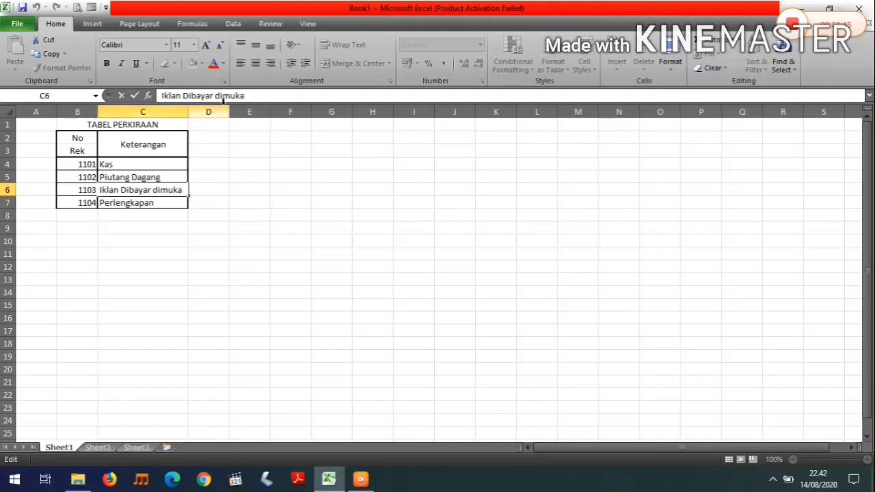
left_click_drag(182, 96, 149, 96)
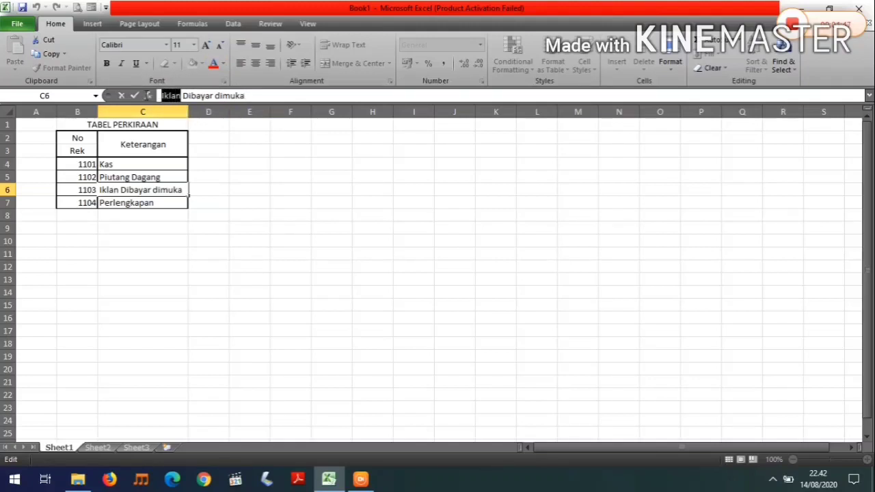
type("Sewa ")
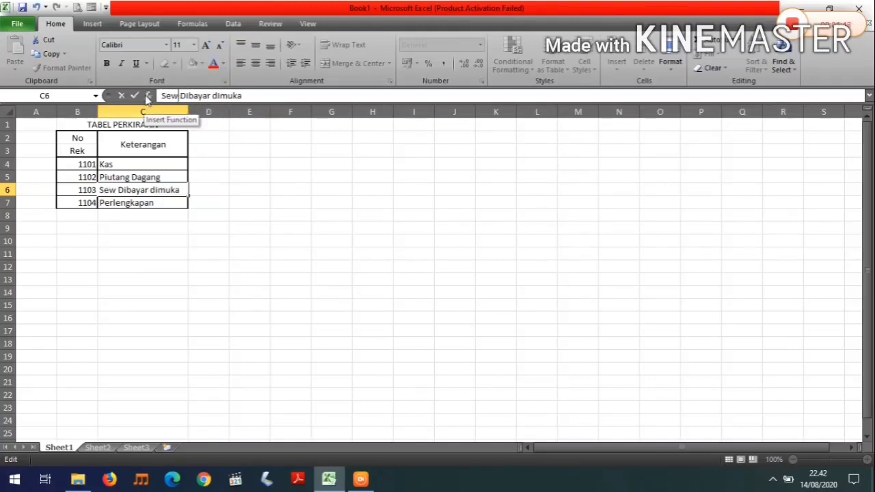
type("gedung")
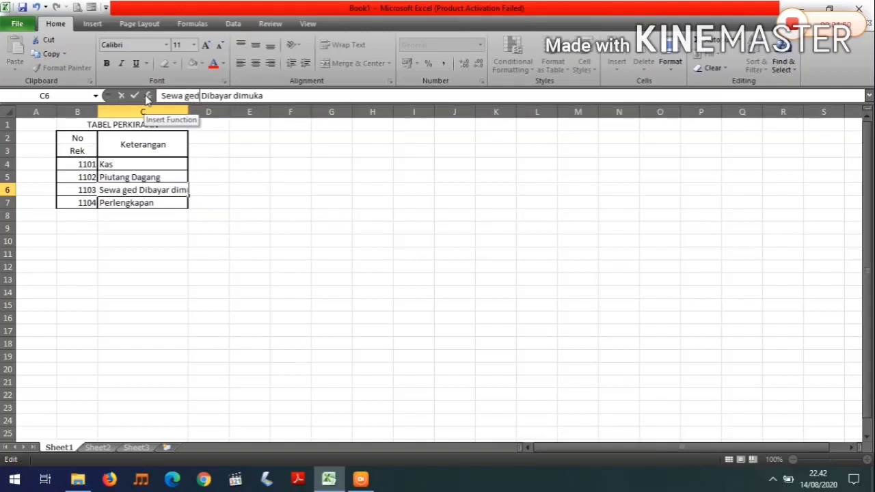
key("Return")
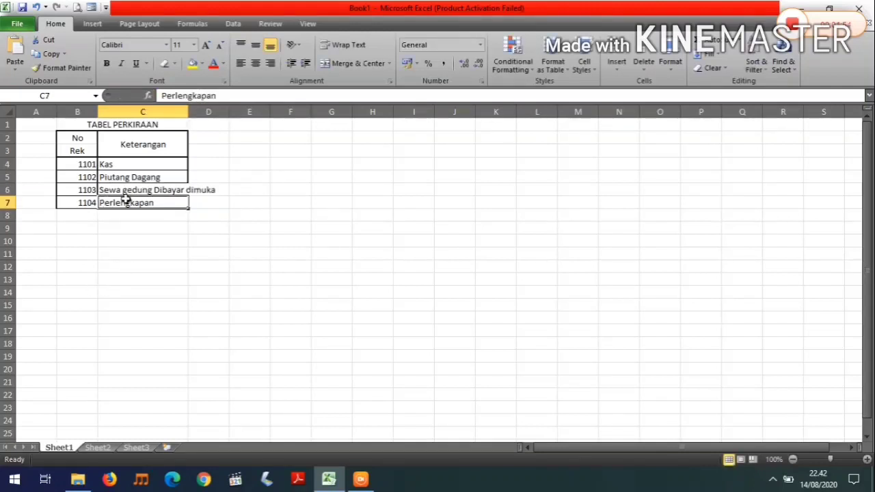
double_click(188, 111)
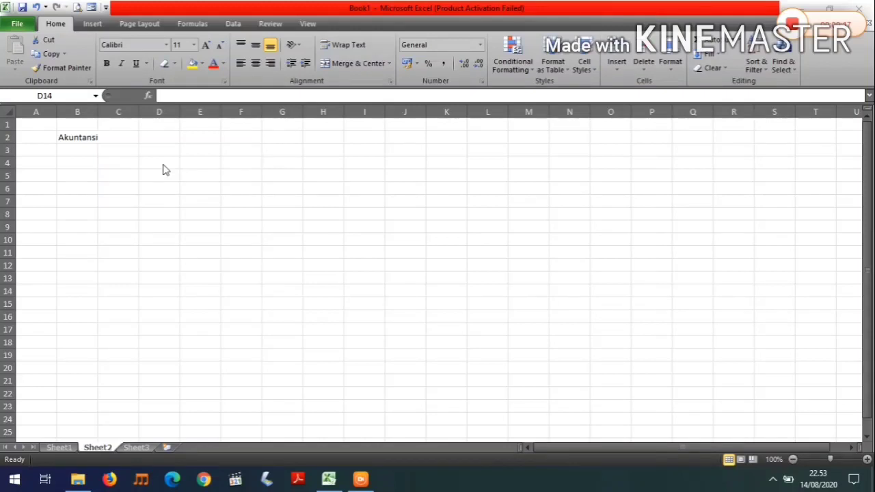
- On Sheet2, copy "Akuntansi" from B2 to D4, undo the paste and cancel the copy selection
left_click(80, 137)
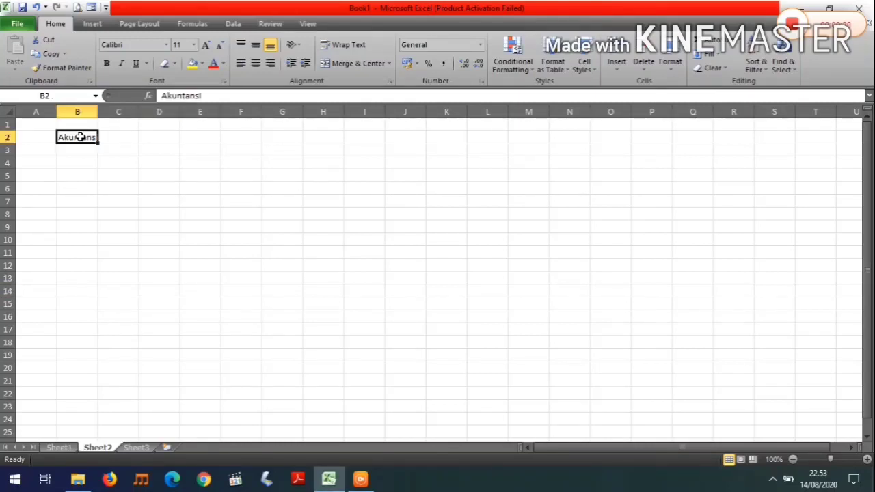
key("ctrl+c")
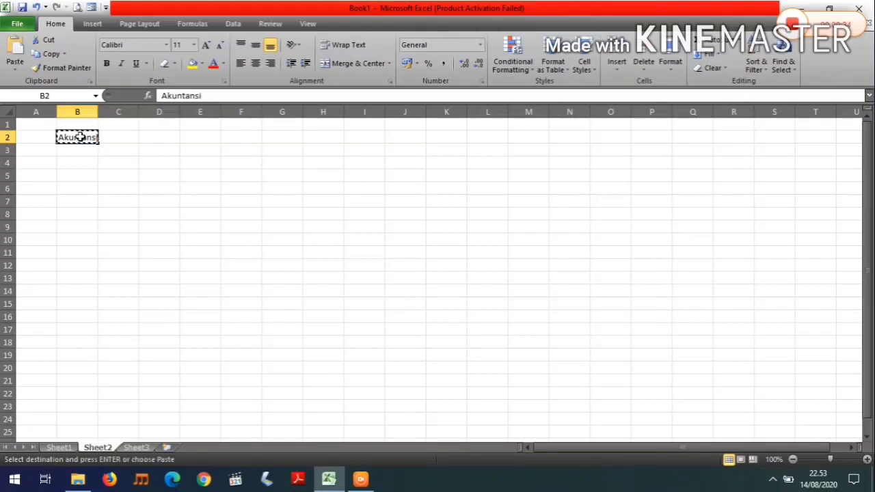
left_click(164, 162)
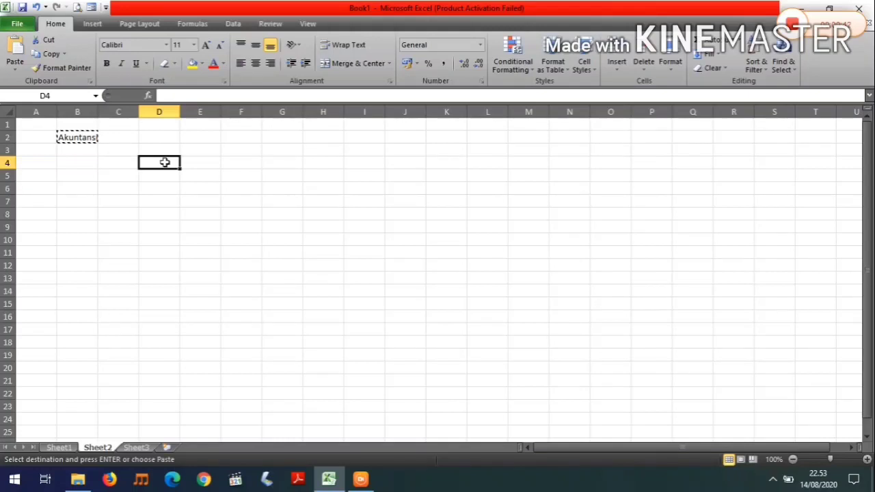
key("ctrl+v")
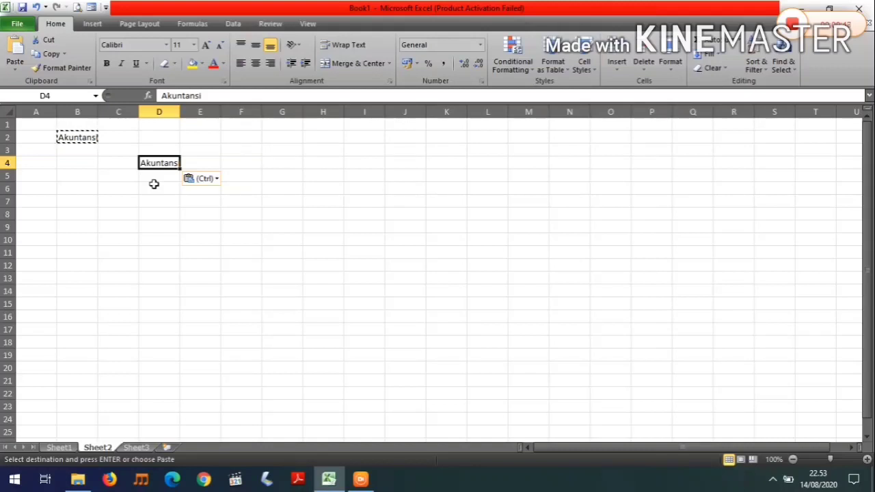
key("ctrl+z")
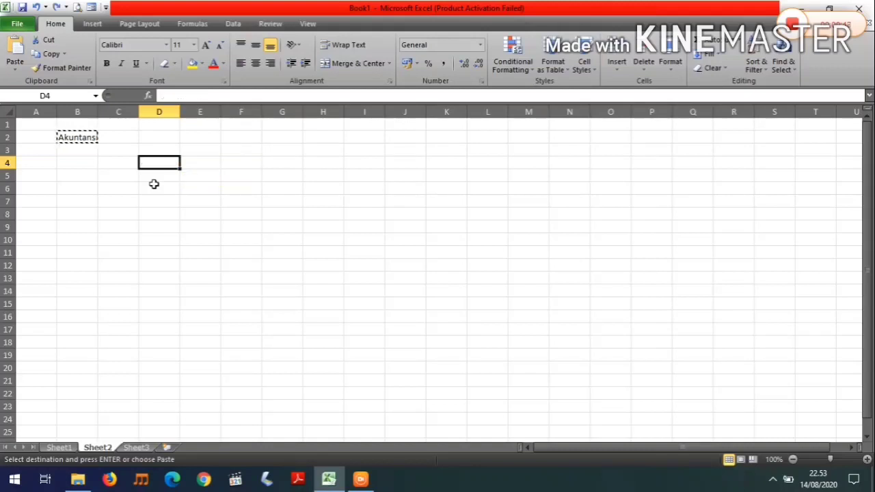
key("Escape")
left_click(89, 137)
left_click(91, 150)
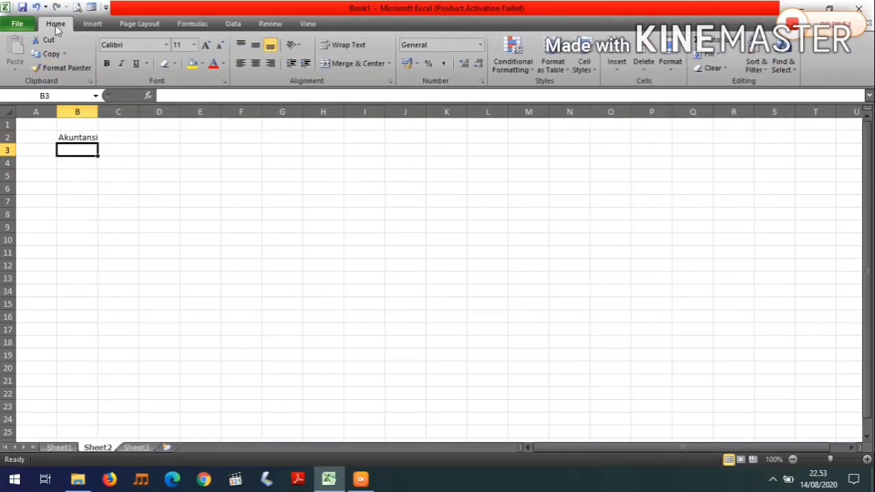
- Copy the text of B2 into D4 and clear D4 again
left_click(71, 138)
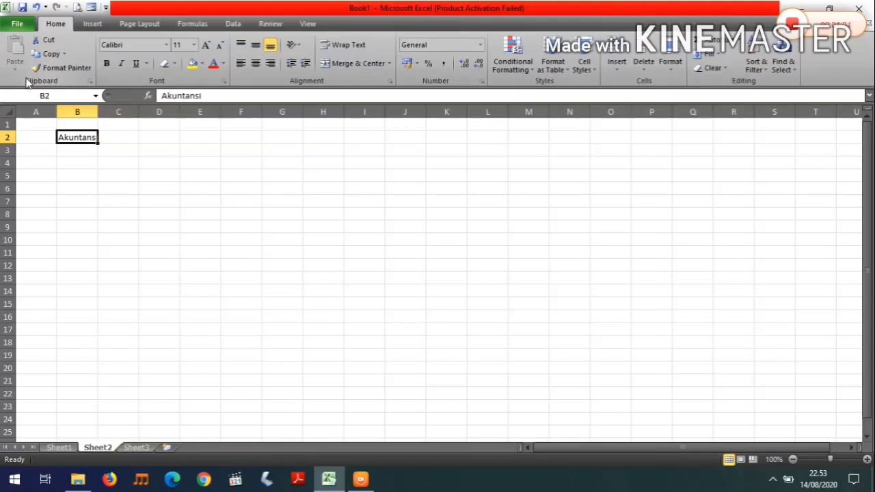
left_click(55, 56)
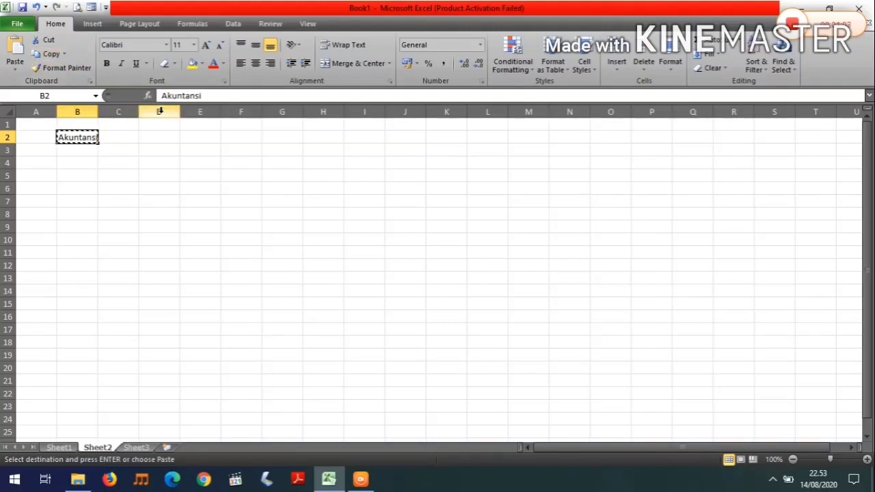
left_click(162, 162)
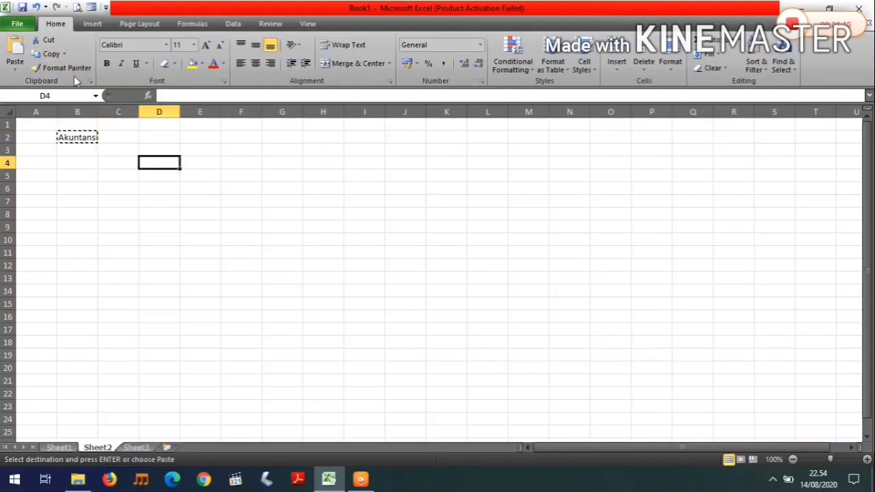
left_click(16, 58)
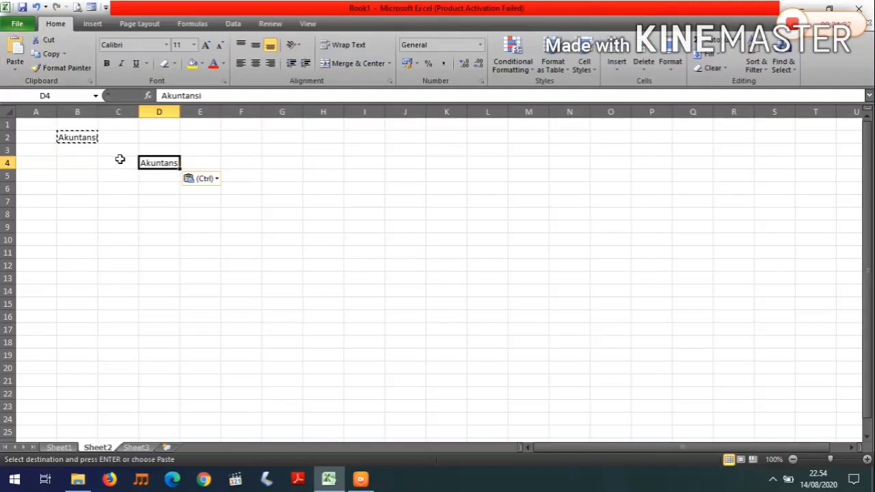
key("BackSpace")
left_click(96, 155)
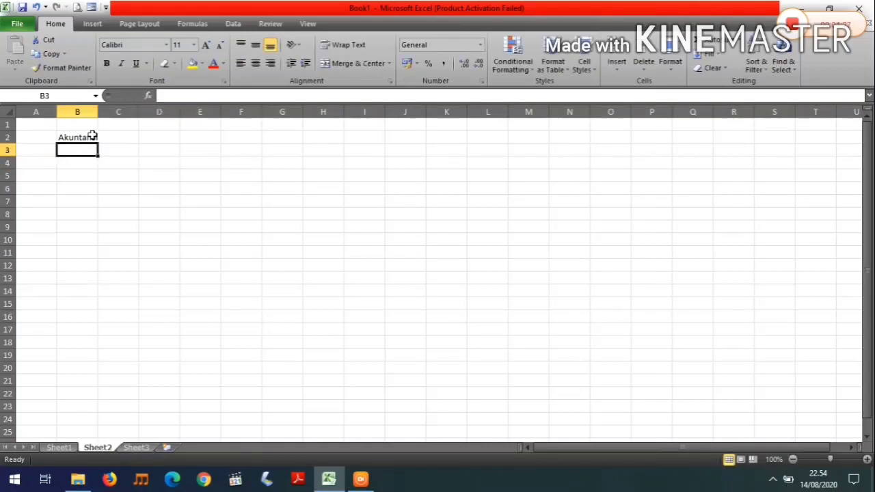
- Copy cell B2 containing "Akuntansi" and paste it into cell D4 with the standard paste option
left_click(93, 136)
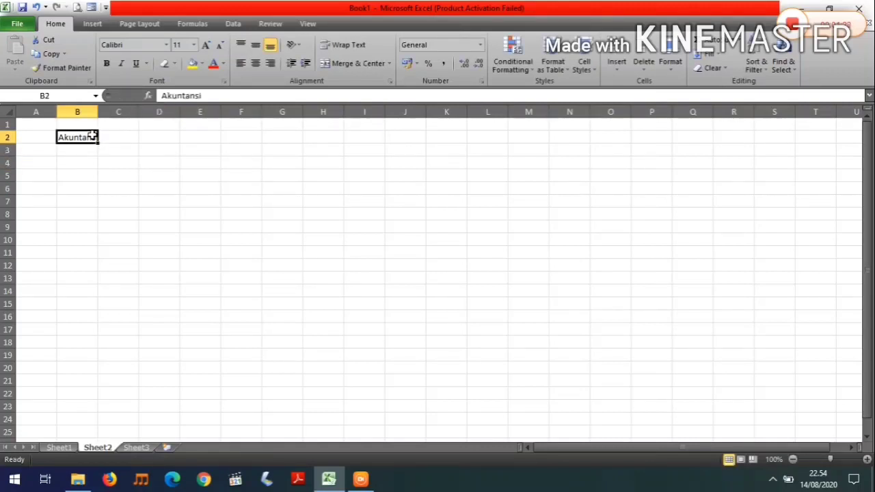
right_click(92, 136)
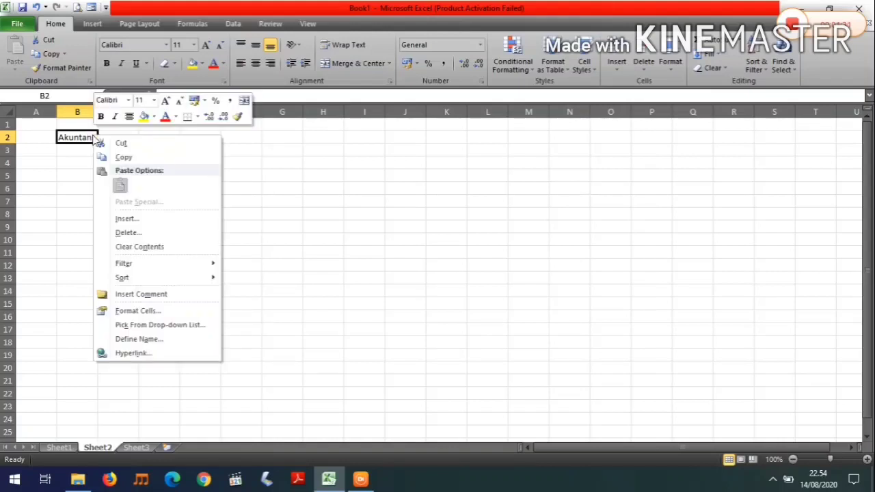
left_click(126, 158)
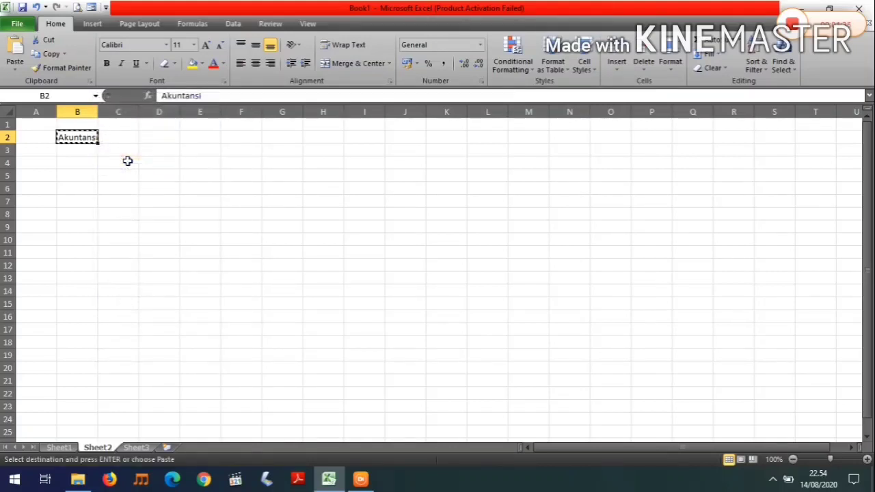
left_click(160, 164)
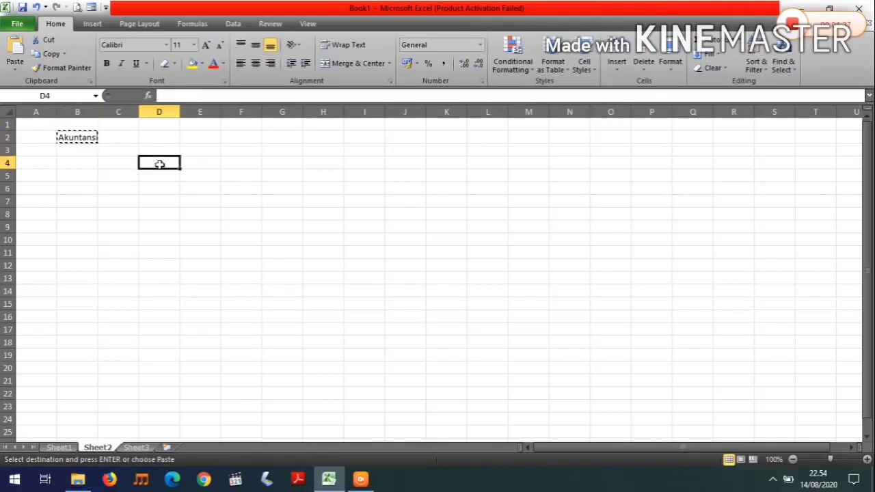
right_click(160, 165)
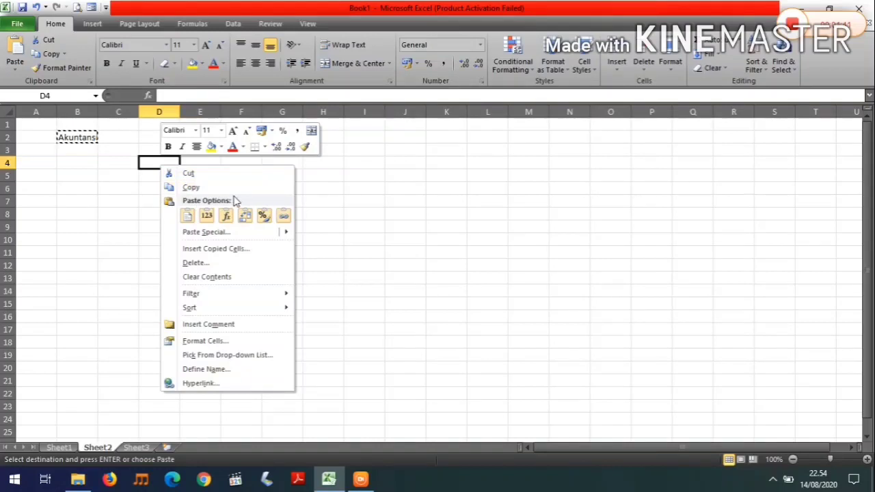
left_click(187, 216)
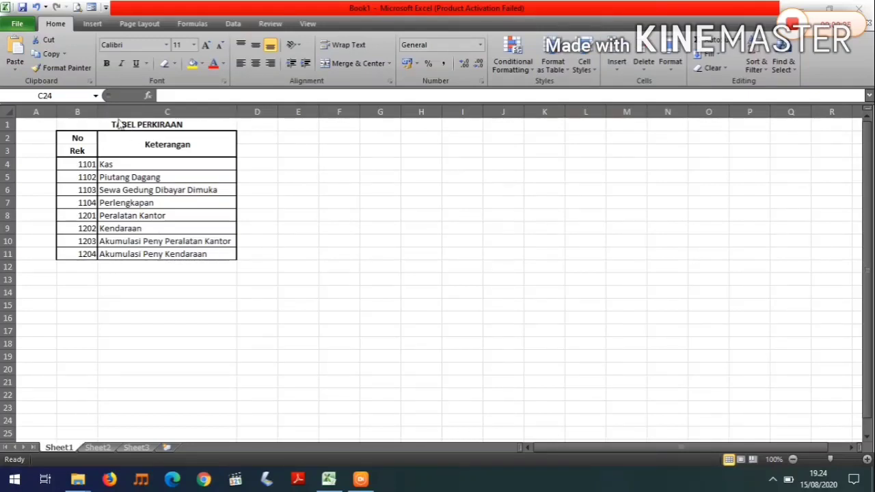
- Copy the whole TABEL PERKIRAAN account table, cells B1:C11, on Sheet1
left_click(78, 123)
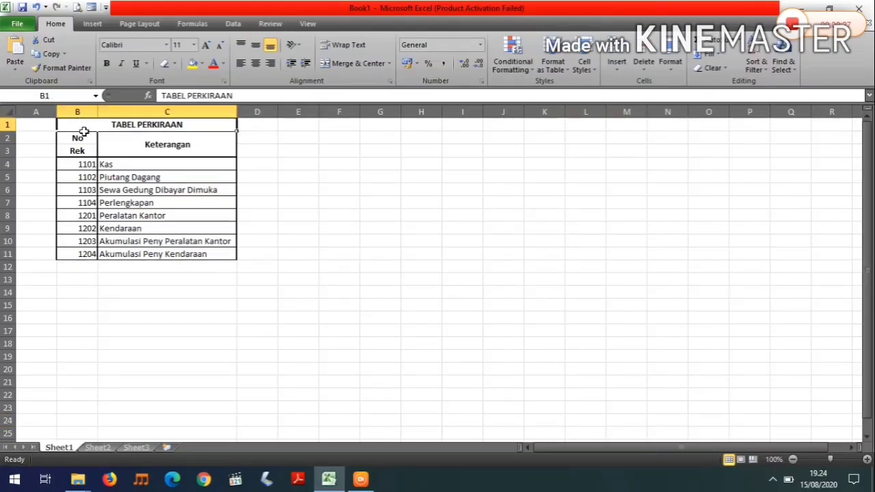
left_click_drag(81, 137, 137, 254)
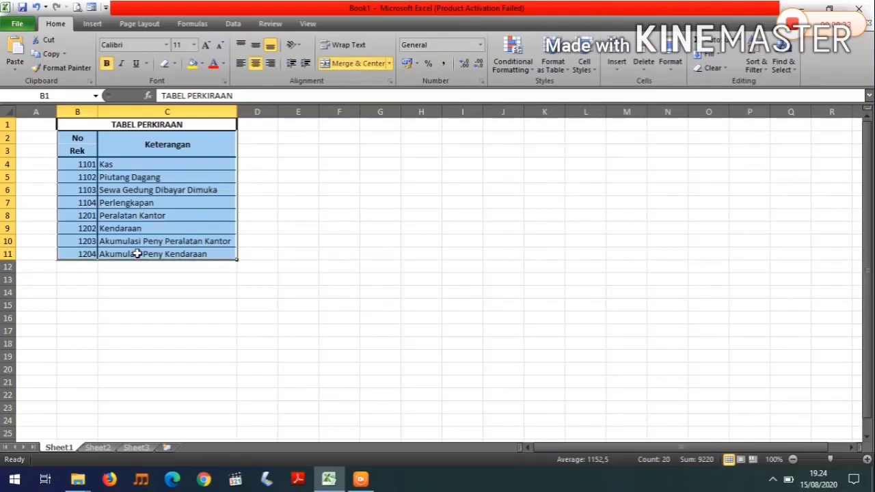
right_click(138, 253)
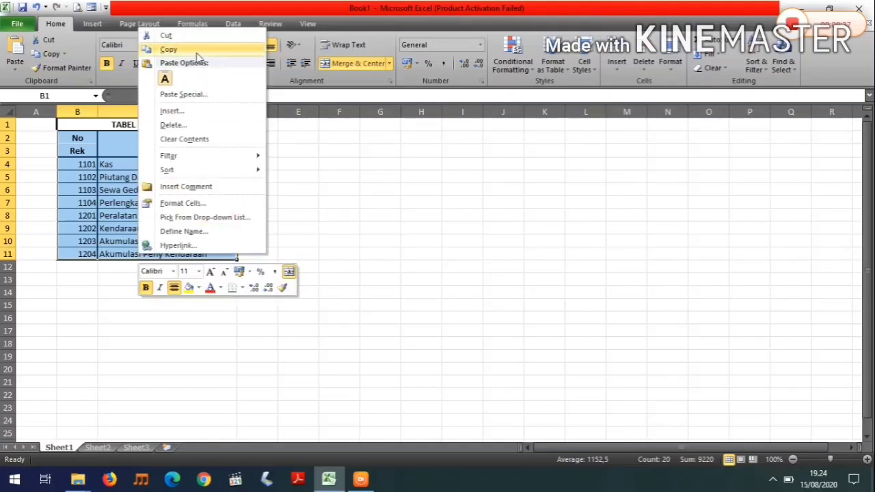
left_click(169, 49)
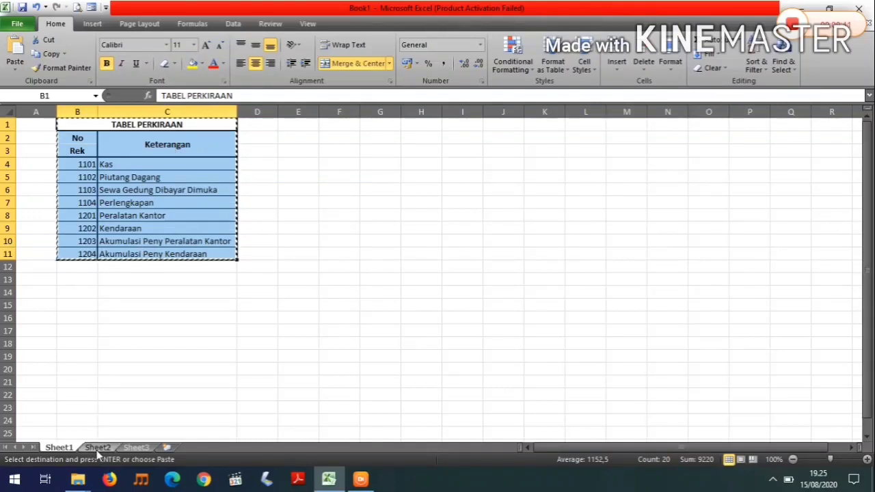
- Paste the copied table at C3 of Sheet2 with the standard paste option and fit column D to its contents
left_click(98, 448)
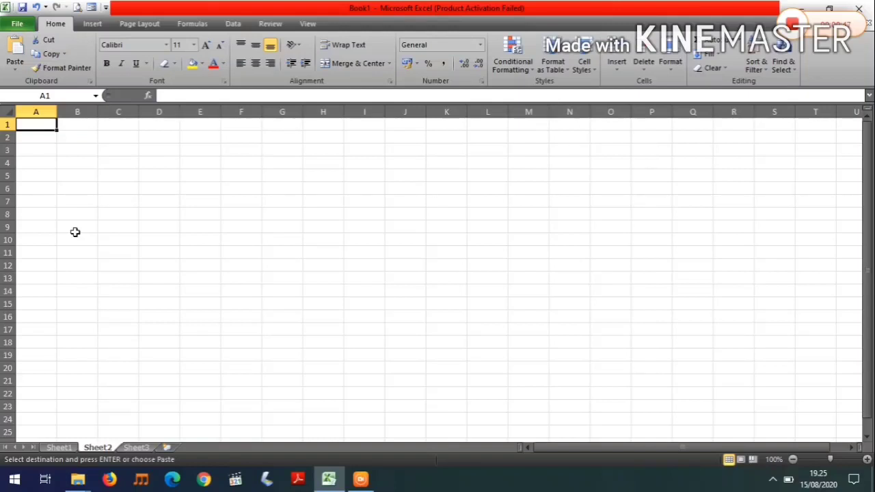
left_click(116, 151)
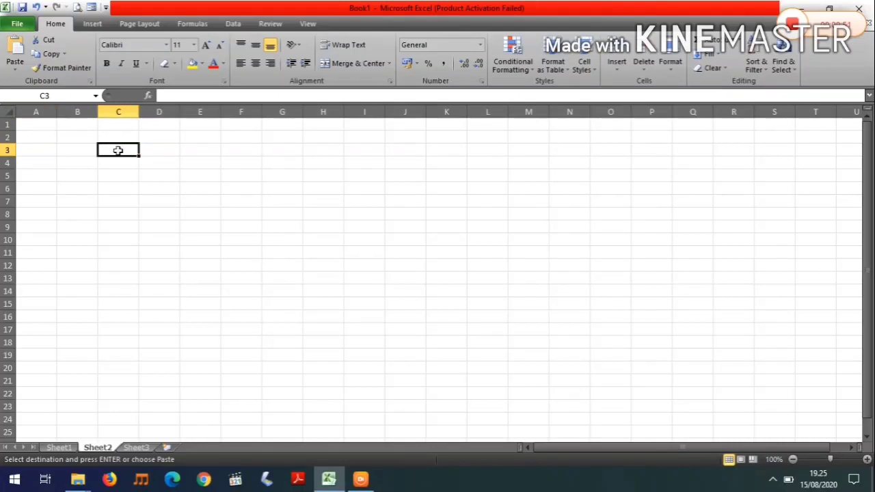
right_click(118, 151)
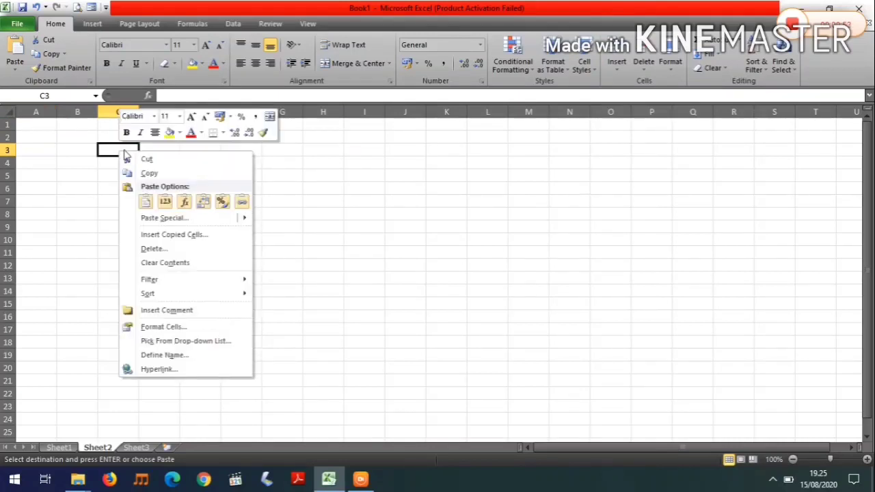
left_click(147, 203)
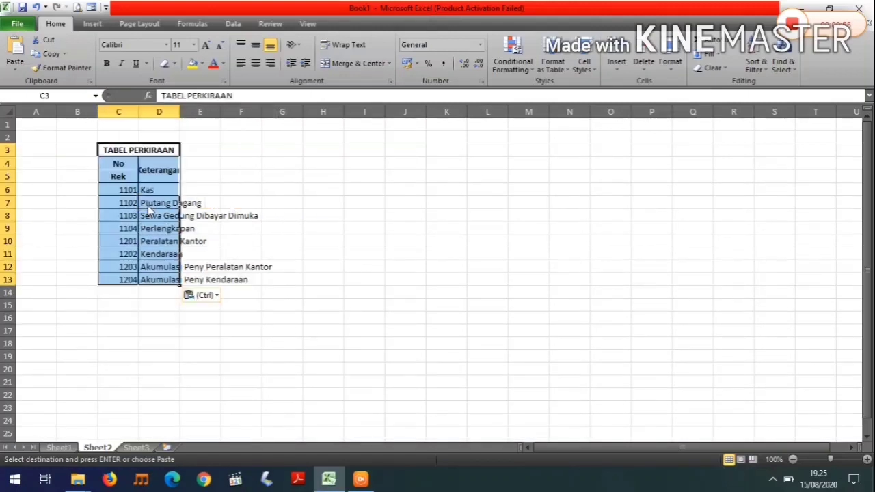
double_click(180, 112)
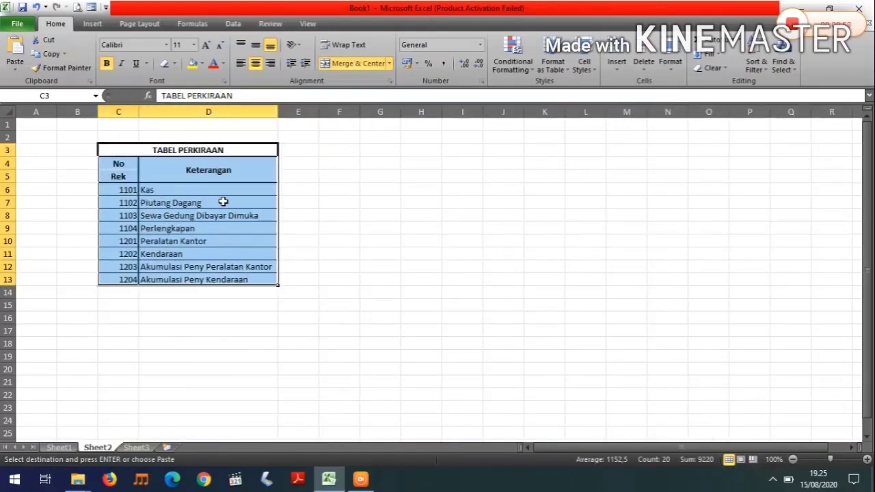
left_click(217, 240)
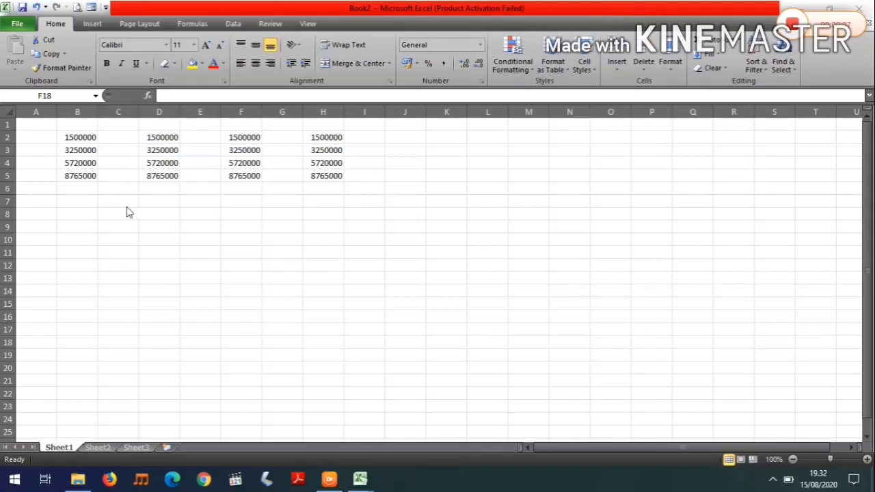
- Apply the General number format to the amounts in B2:B5 of Book2
left_click(87, 137)
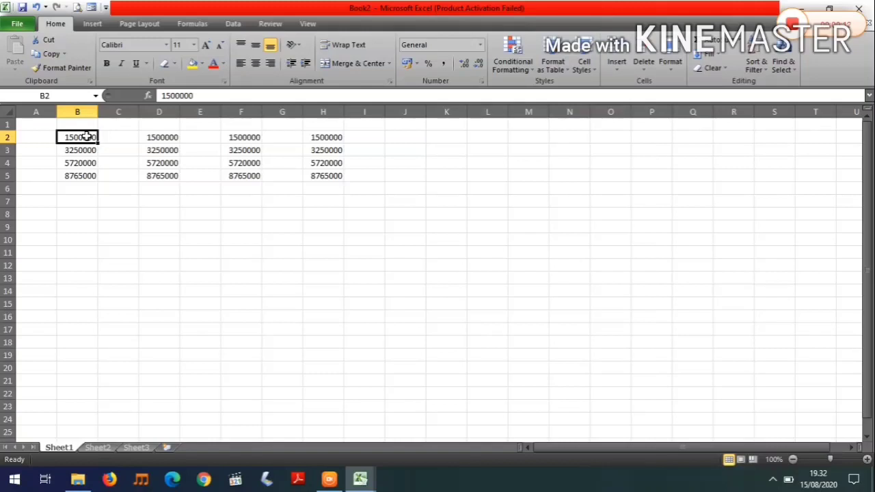
left_click_drag(87, 137, 87, 174)
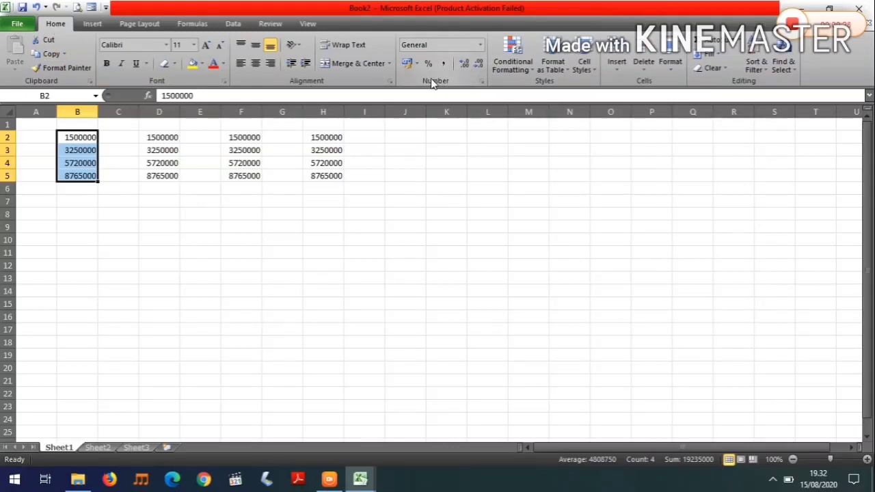
left_click(481, 46)
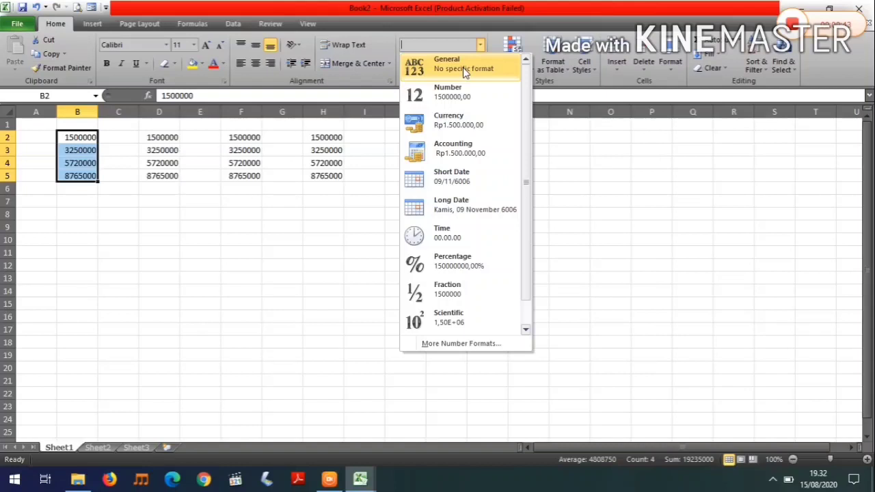
left_click(462, 67)
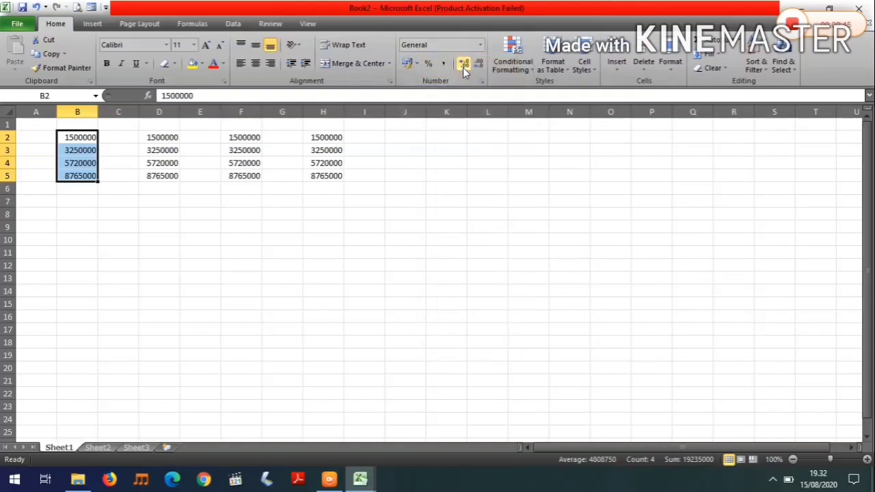
left_click(95, 191)
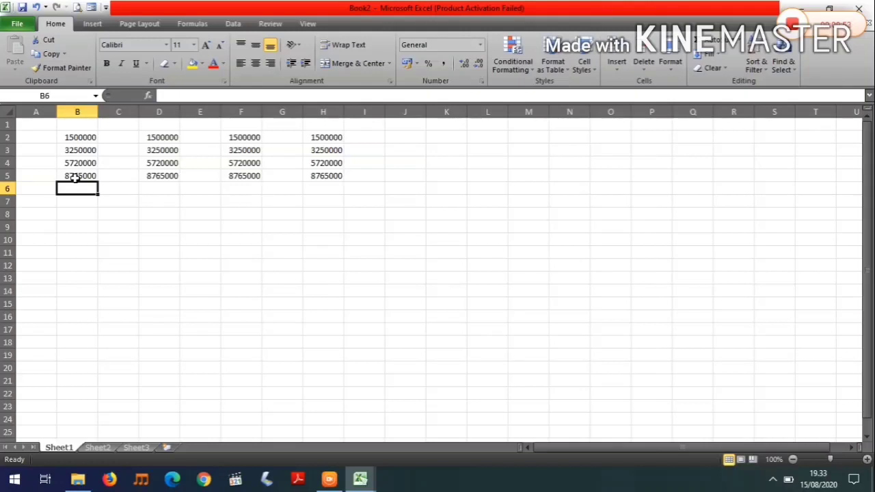
- Apply the Number format to the amounts in D2:D5
left_click(164, 137)
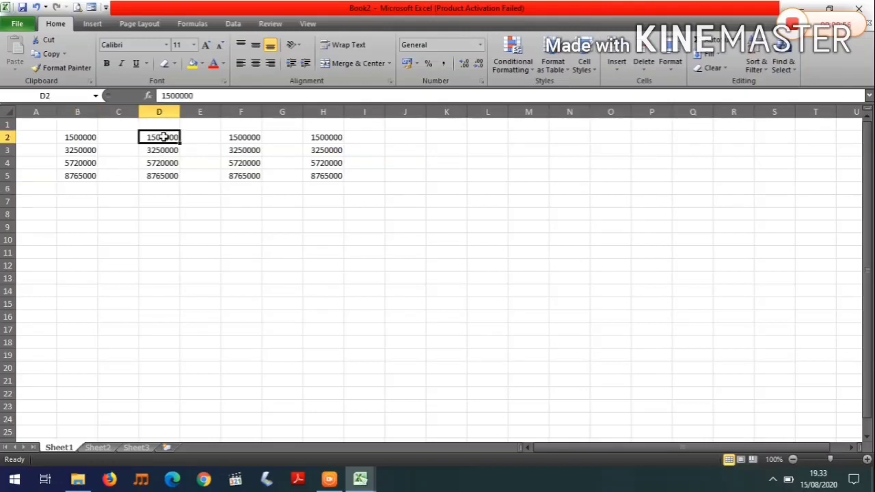
left_click_drag(164, 137, 162, 174)
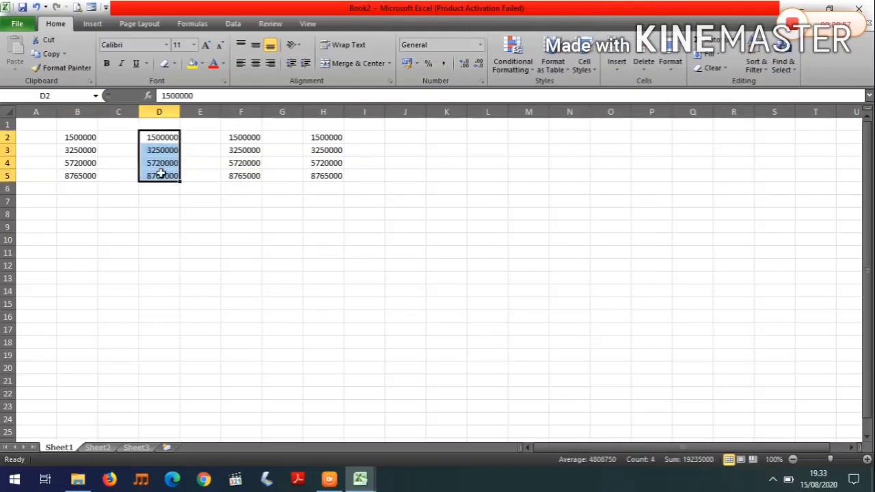
left_click(480, 45)
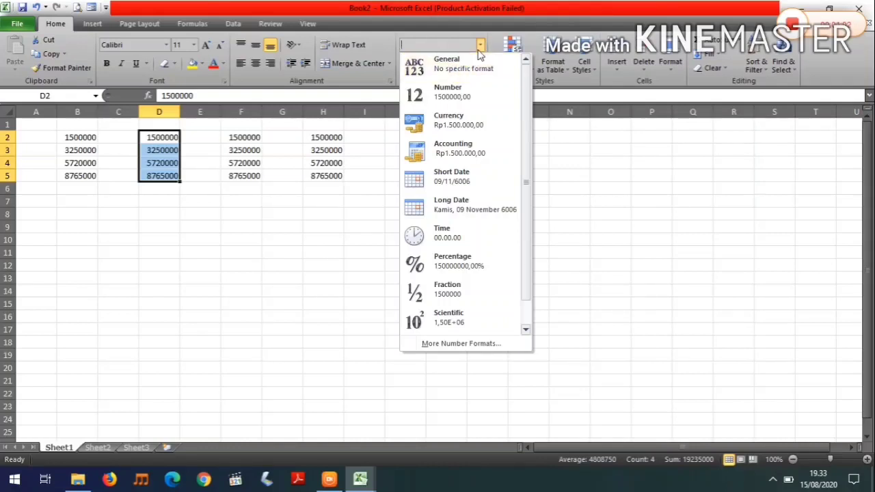
left_click(462, 99)
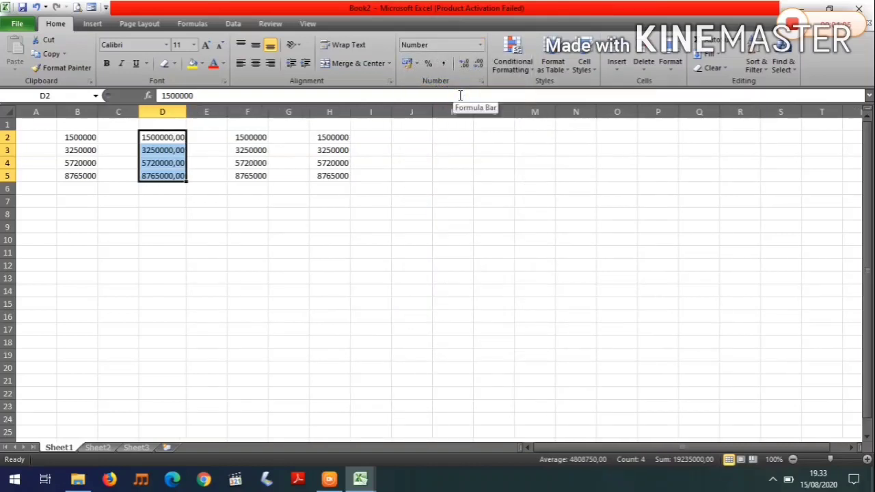
left_click(164, 190)
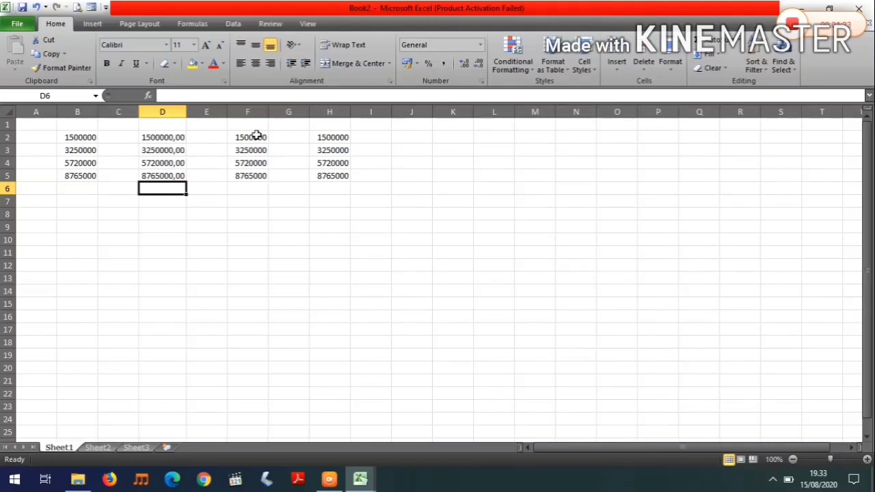
- Format the amounts in F2:F5 as Currency
left_click_drag(256, 135, 256, 175)
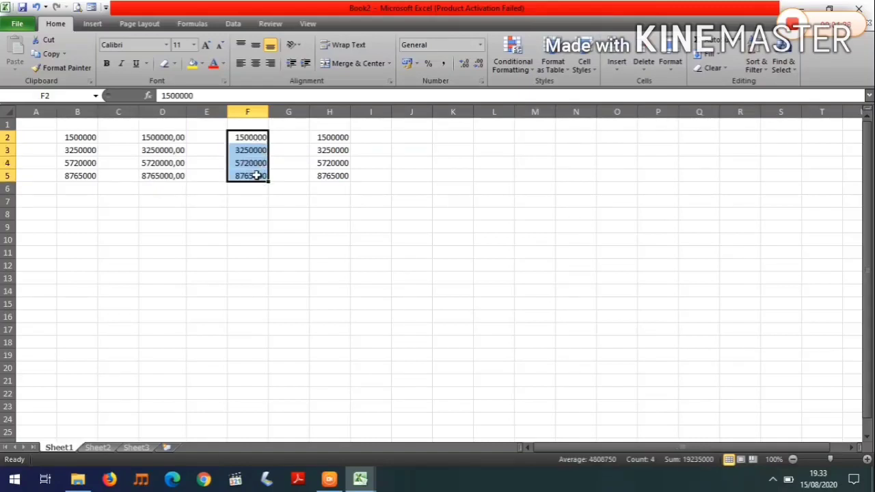
left_click(482, 45)
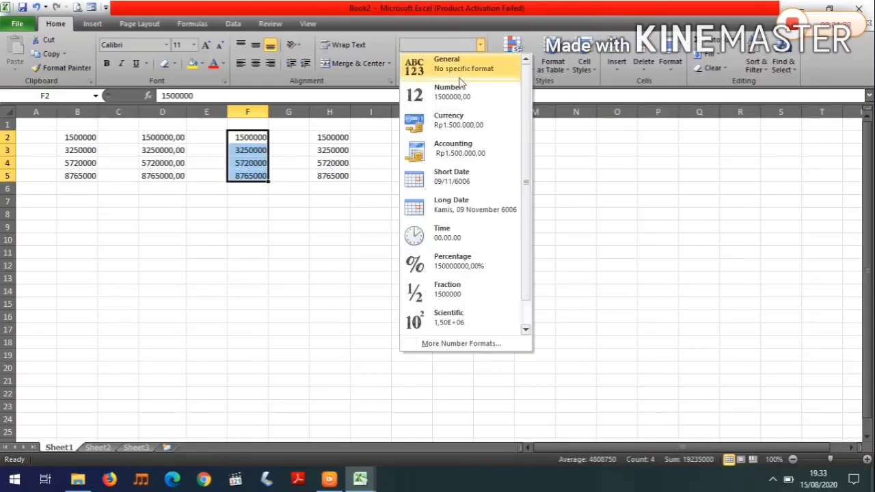
left_click(460, 126)
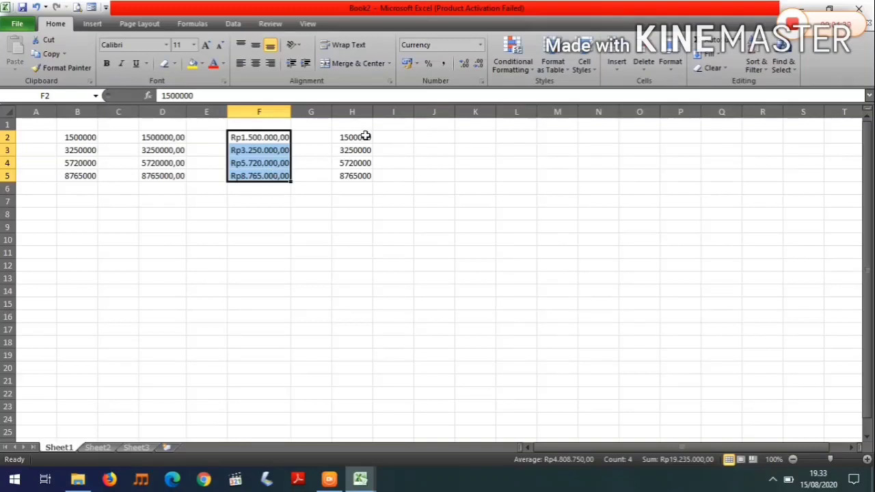
- Format the amounts in H2:H5 as Accounting
left_click_drag(366, 137, 365, 173)
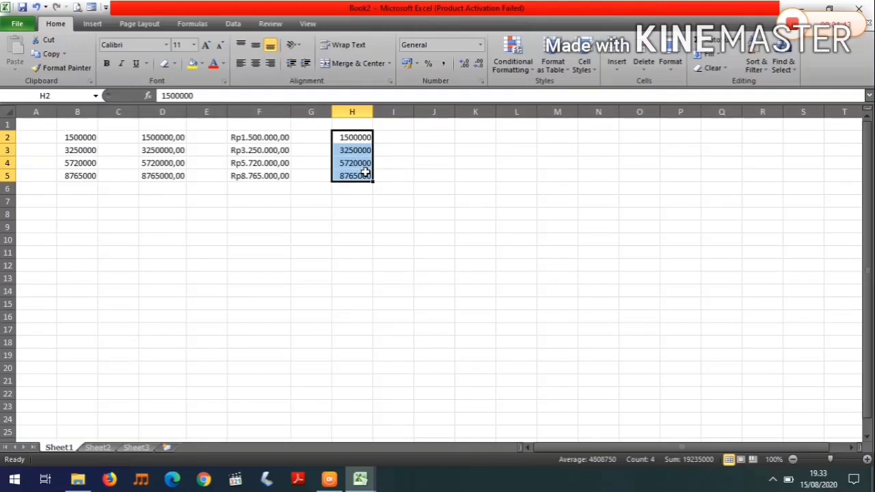
left_click(482, 46)
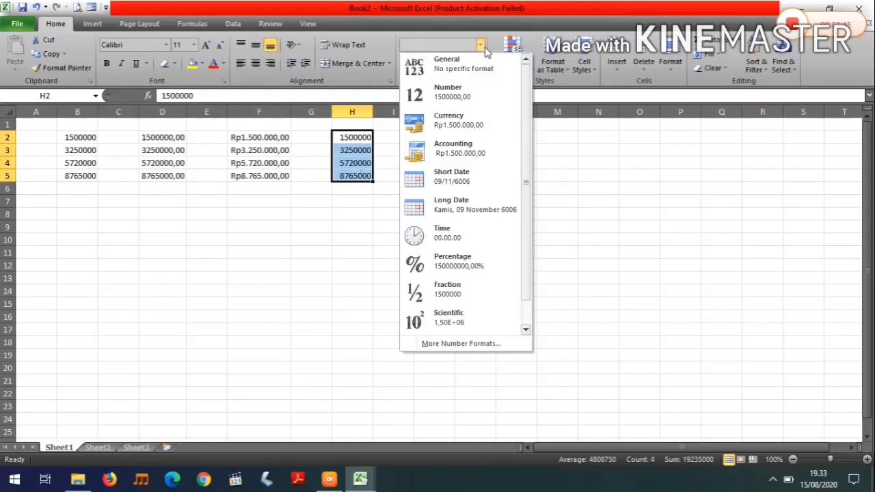
left_click(449, 157)
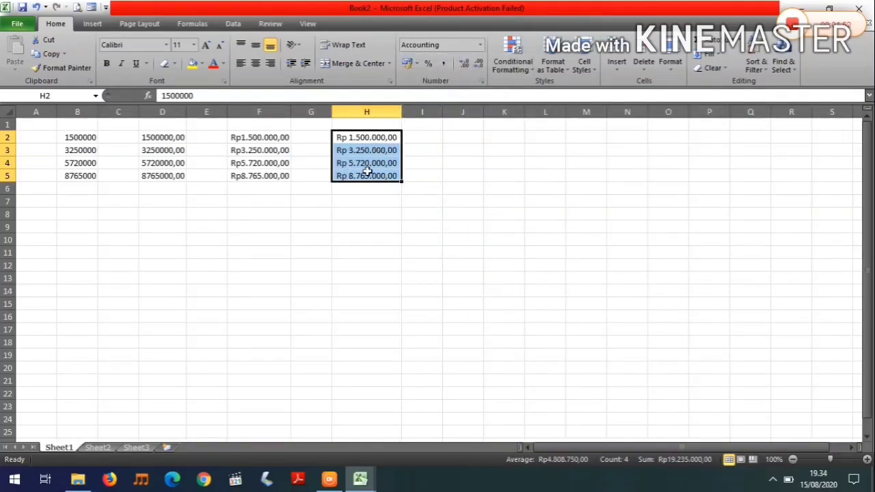
- Open the additional number format options for the empty cell H7
left_click(367, 197)
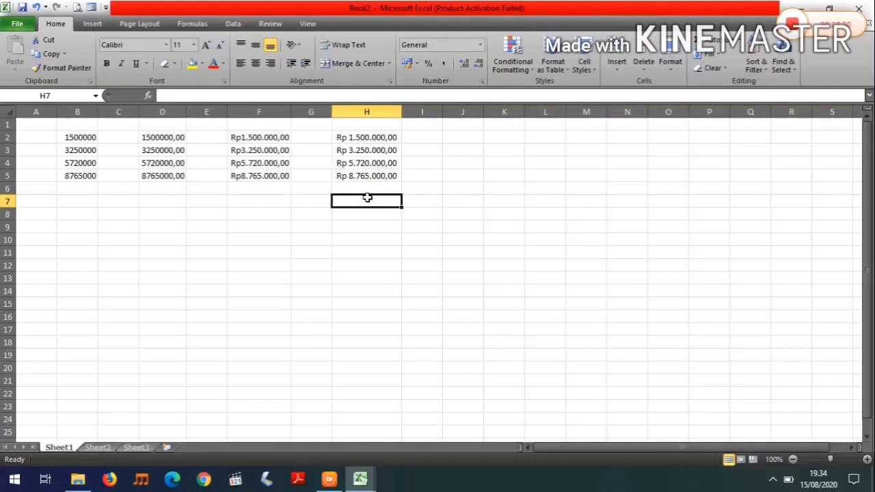
left_click(480, 45)
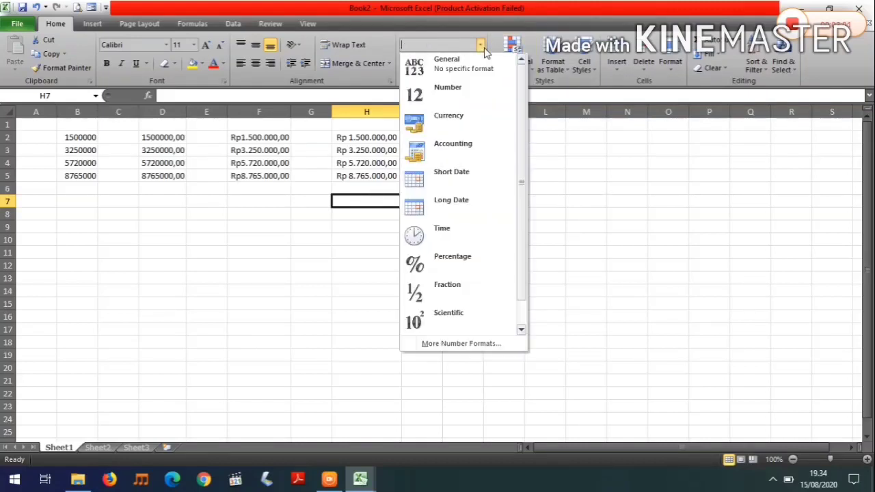
left_click(488, 344)
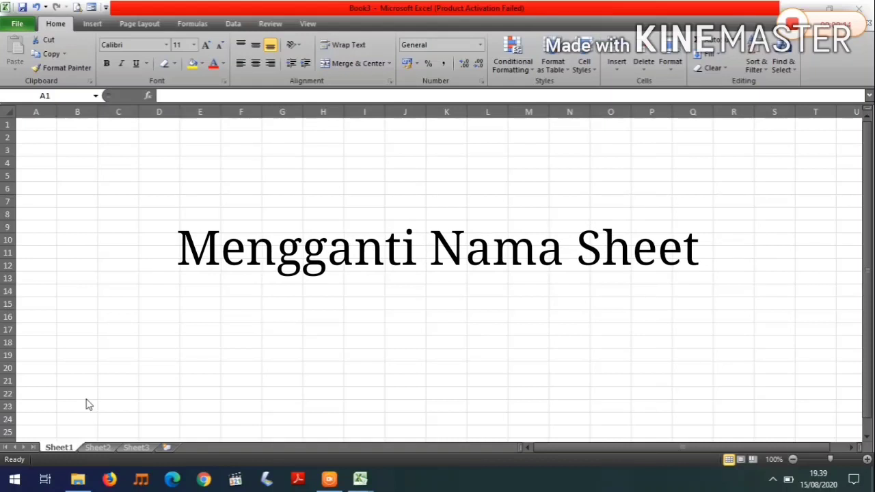
- Rename Sheet1 of Book3 to "Latihan 1"
double_click(69, 448)
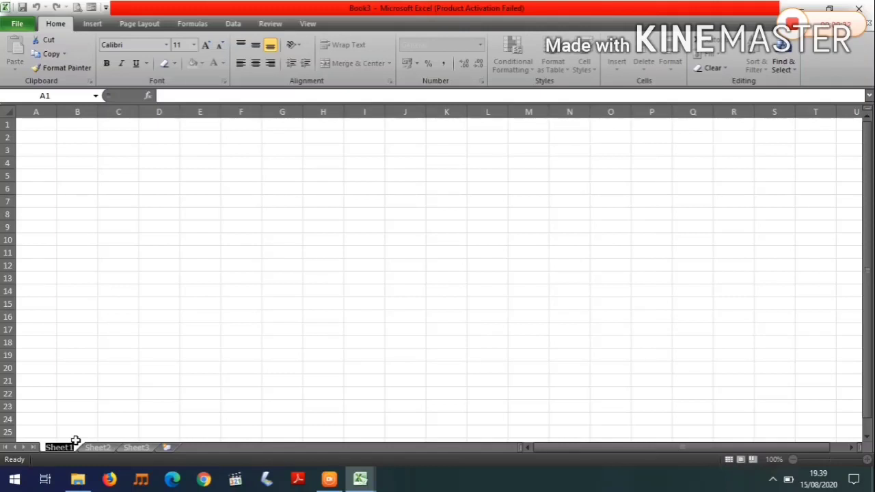
type("Lati")
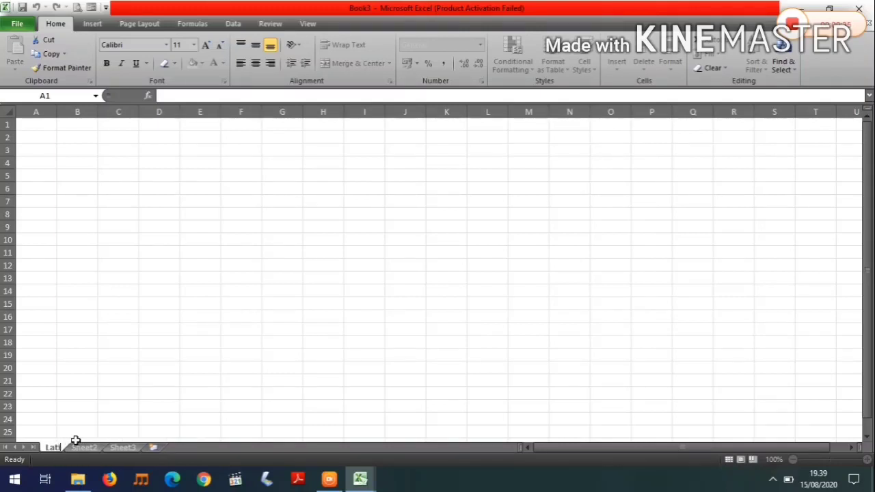
type("han 1")
key("Return")
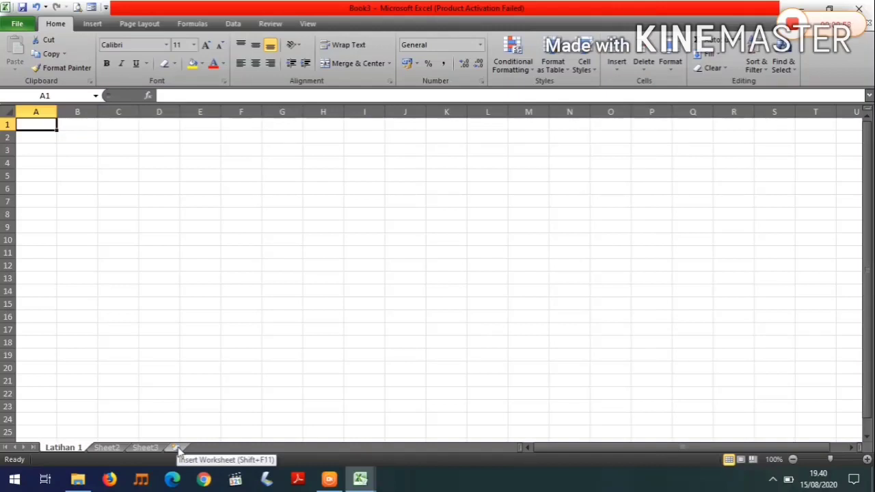
- Insert three new worksheets after Sheet3
left_click(177, 448)
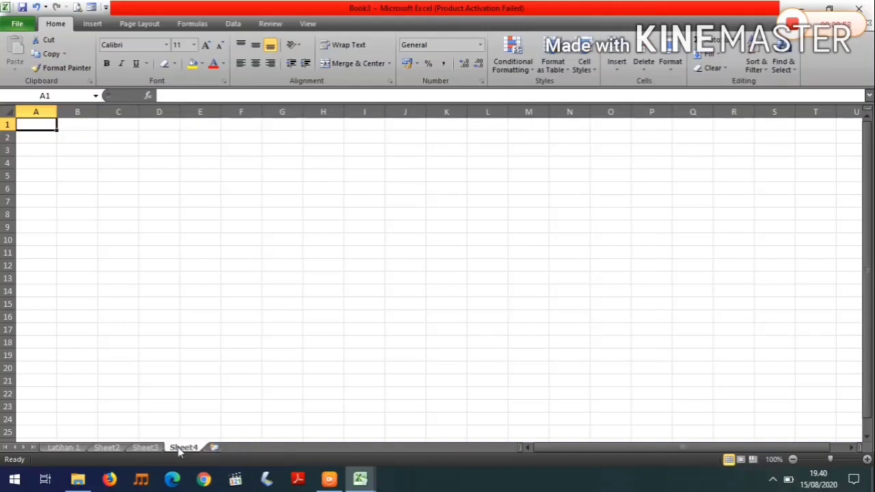
left_click(214, 447)
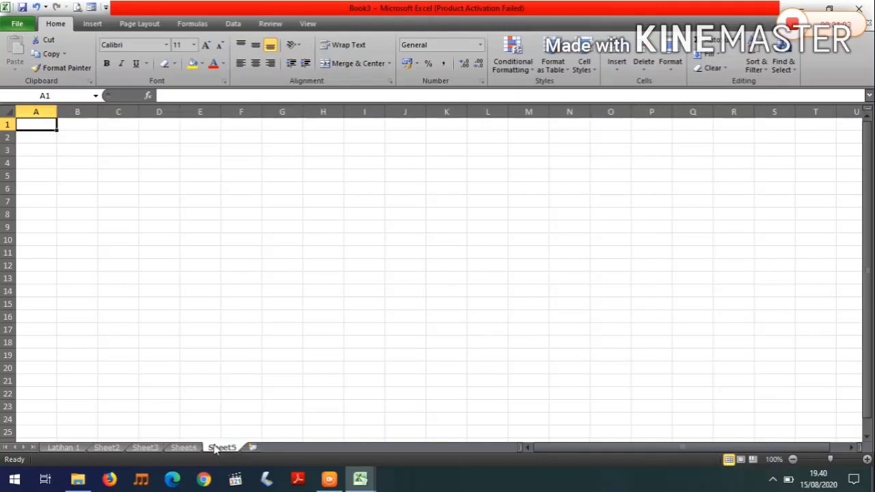
left_click(252, 448)
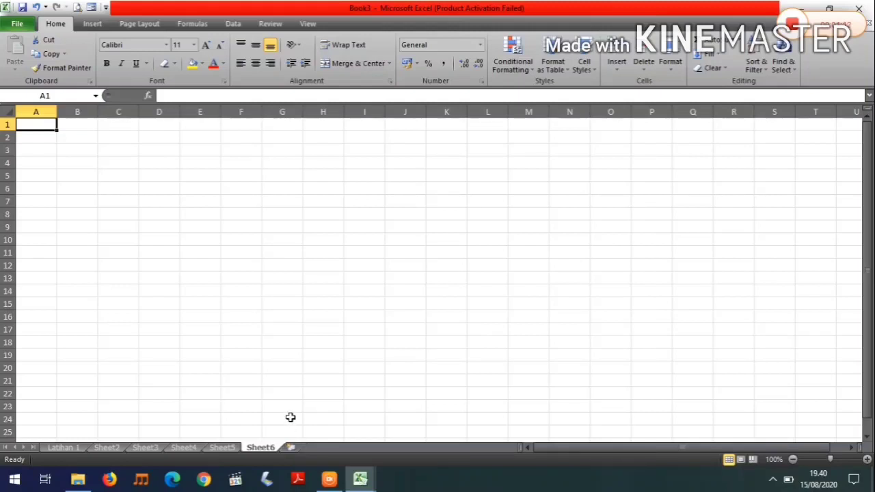
- Insert another new worksheet before Sheet6, and delete Sheet3 from the workbook
key("shift+F11")
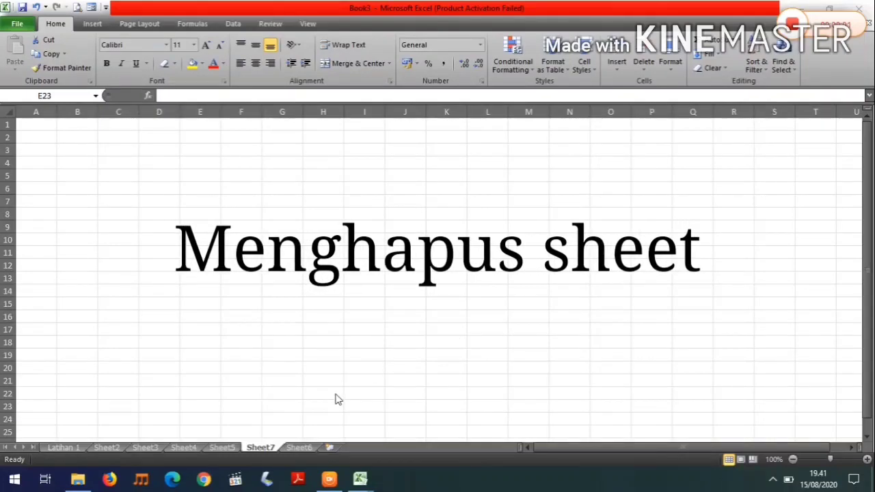
left_click(148, 447)
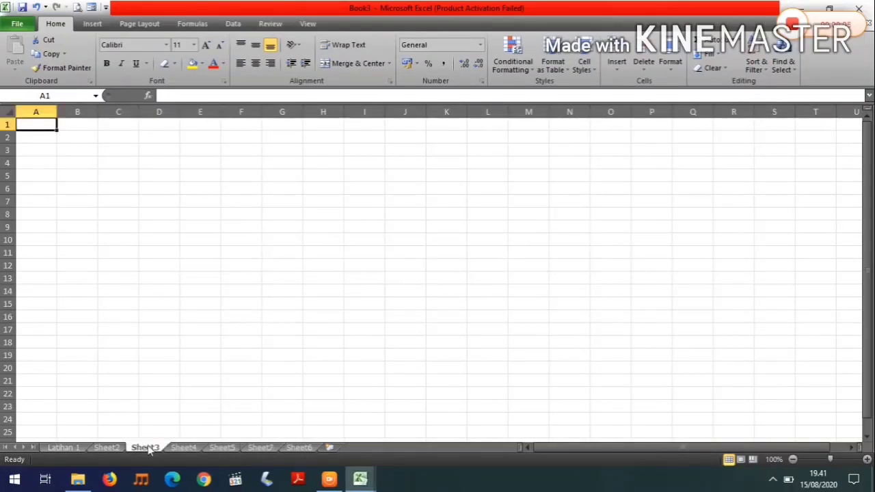
right_click(148, 449)
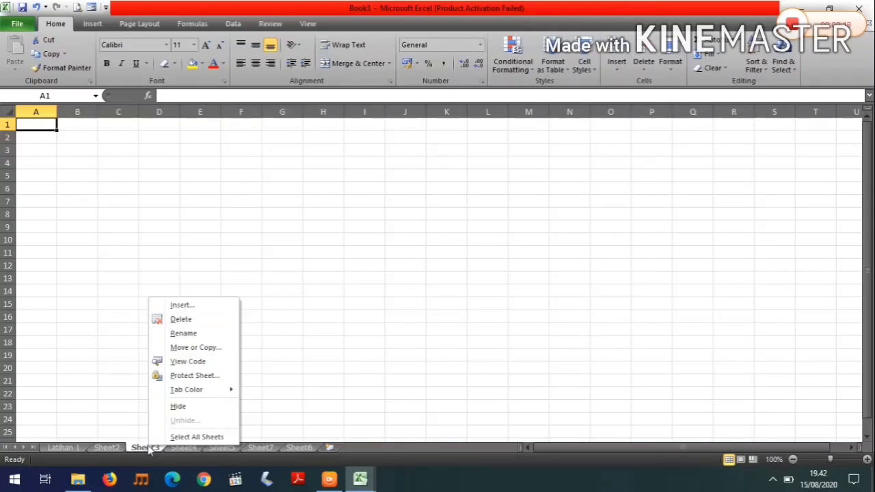
left_click(181, 320)
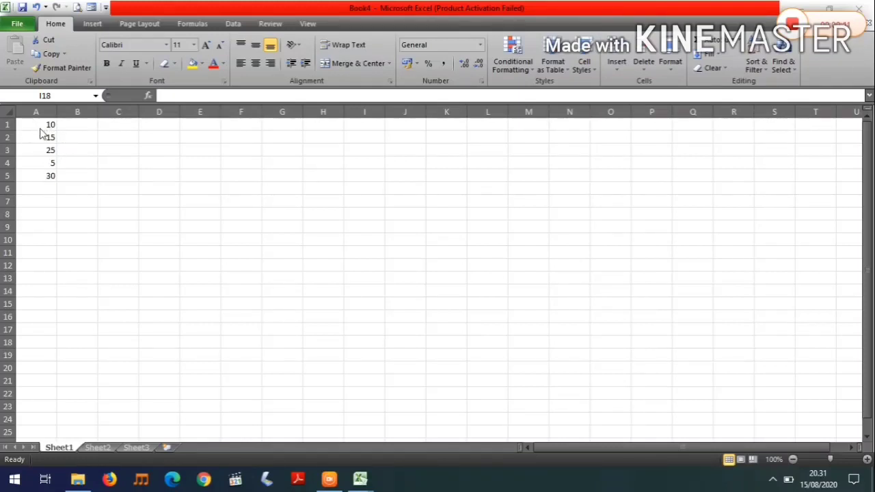
- Enter the formula =SUM(A1:A5) in cell A6 of Book4's Sheet1 to total the numbers above it
left_click(45, 188)
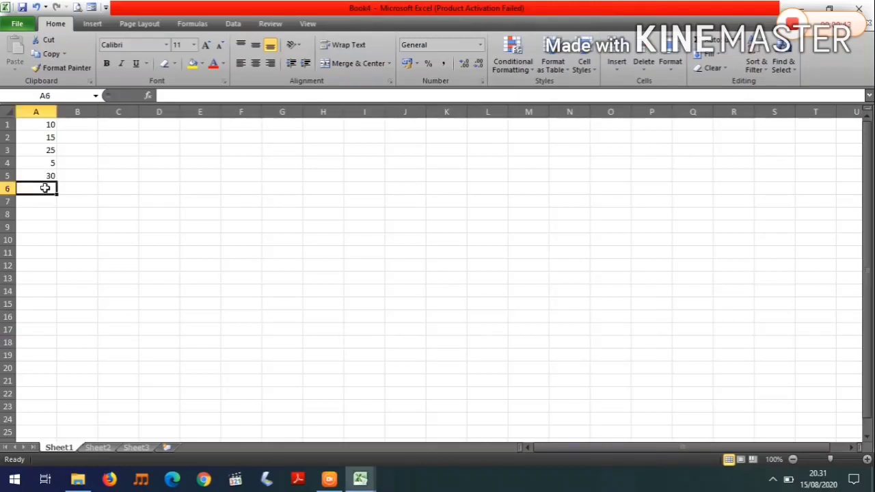
type("=SU")
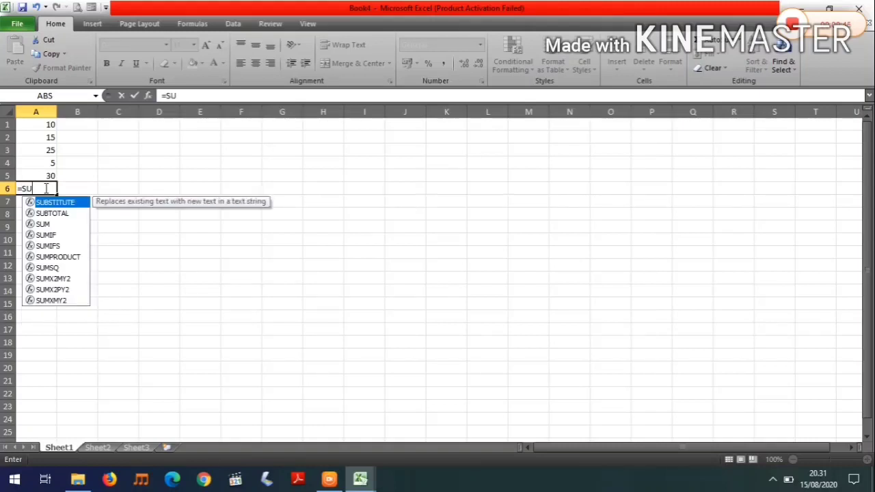
type("M(")
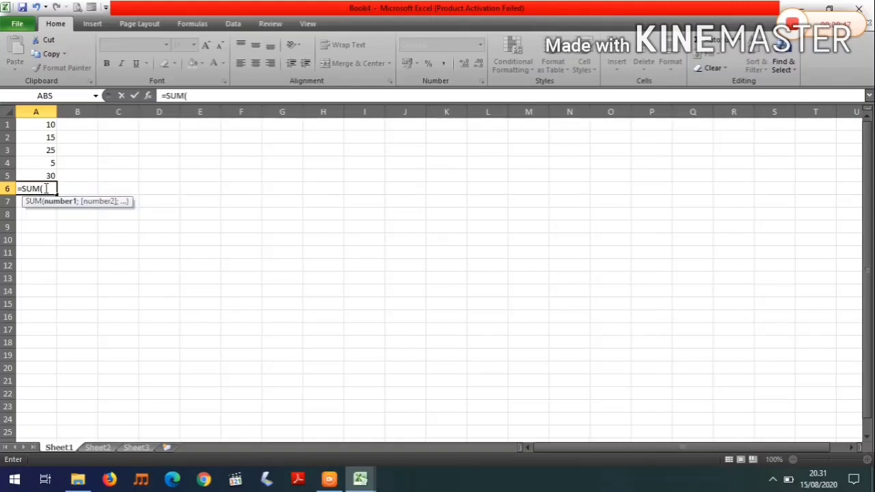
left_click(44, 124)
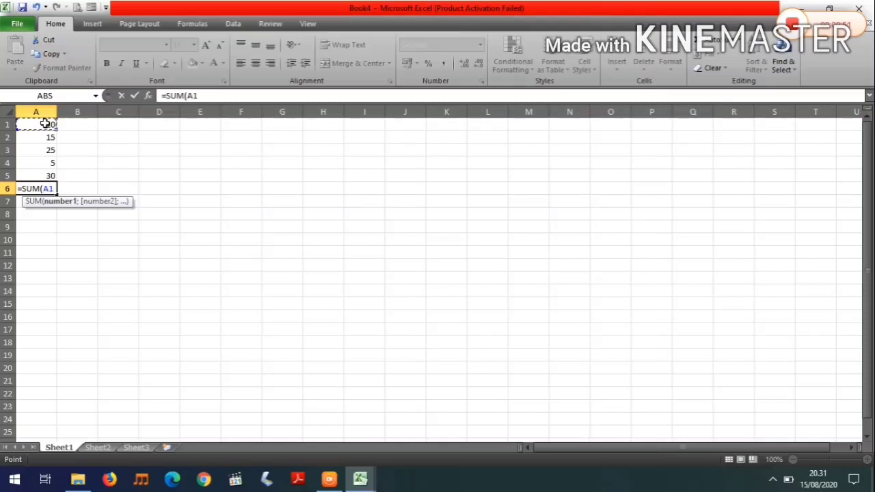
left_click_drag(44, 126, 44, 170)
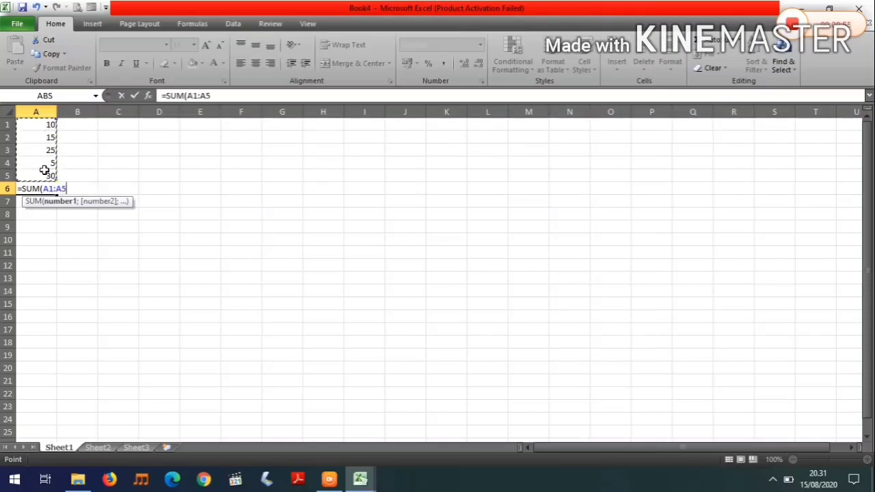
type(")")
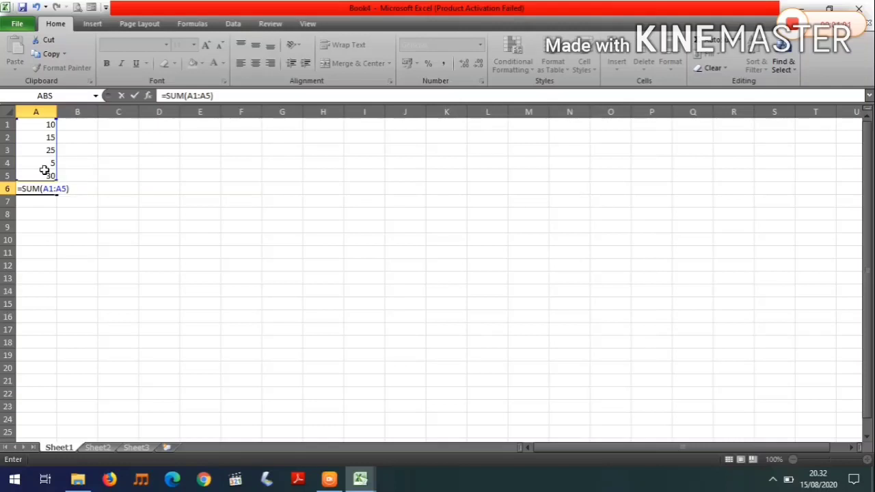
key("Return")
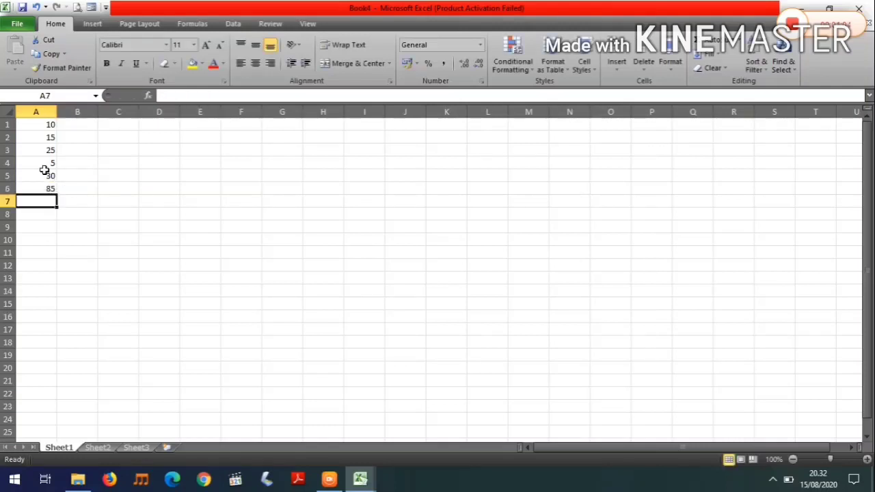
left_click(48, 186)
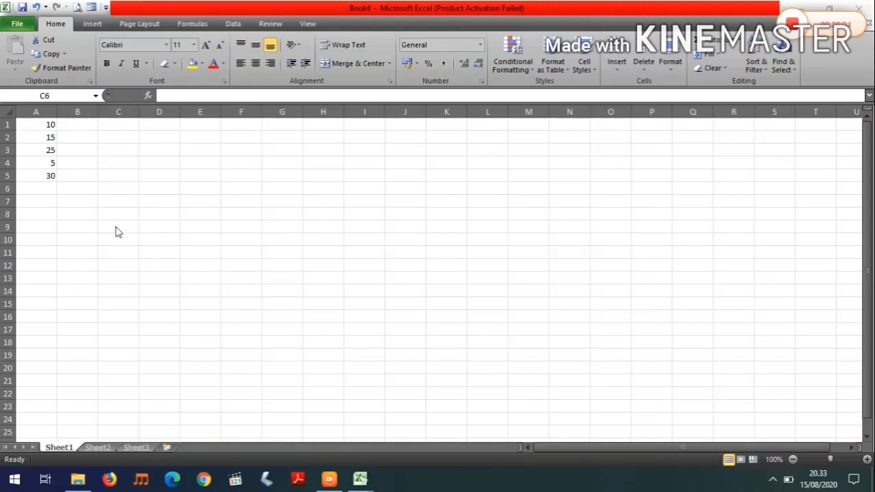
- Total the numbers in A1:A5 in the empty cell A6 using AutoSum's Sum function
left_click(37, 189)
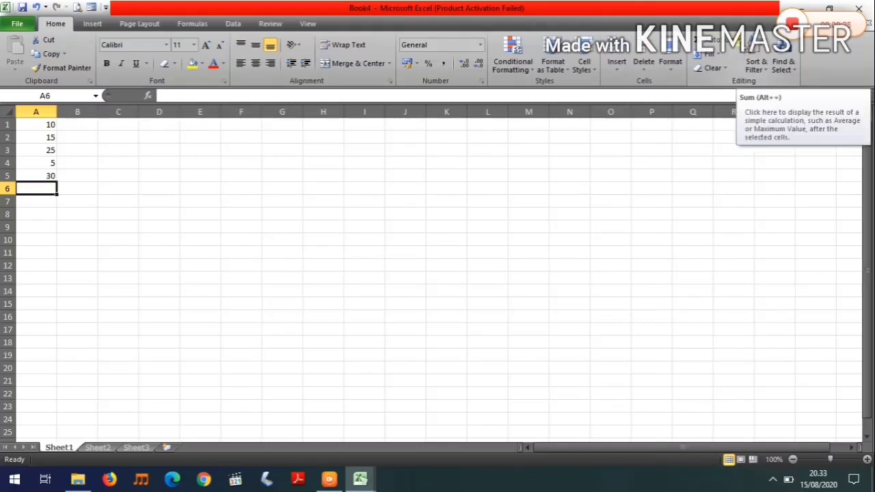
left_click(714, 40)
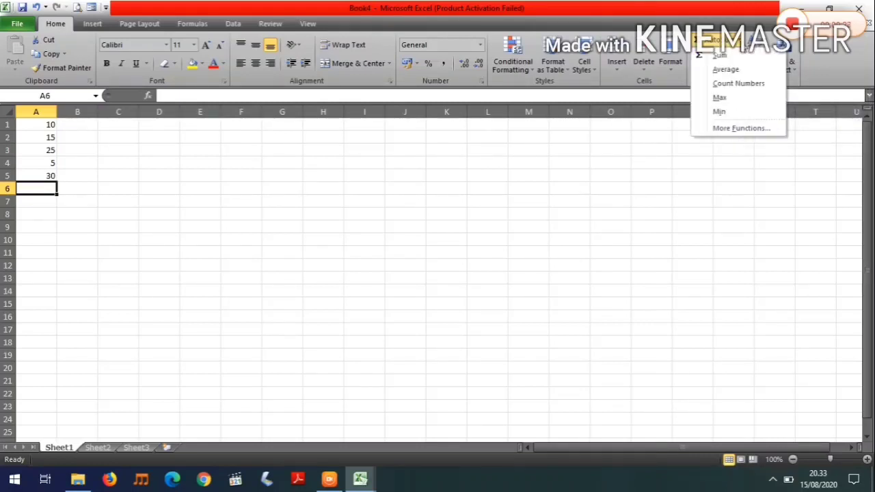
left_click(721, 57)
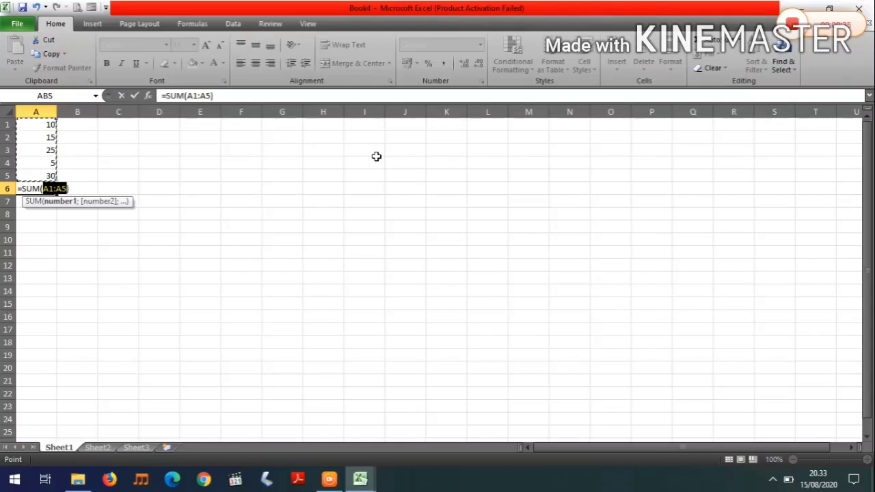
key("Return")
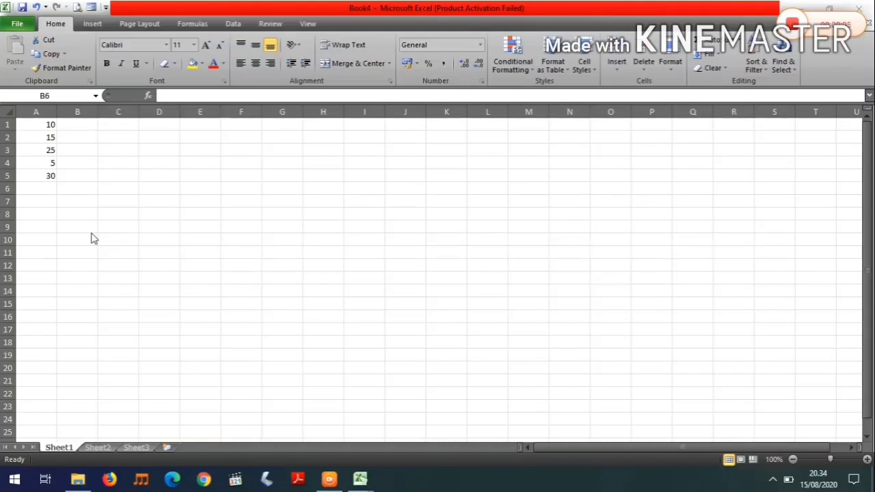
- Insert the SUM function from the Math & Trig category in cell A6, with A1:A5 as its Number1 argument
double_click(39, 188)
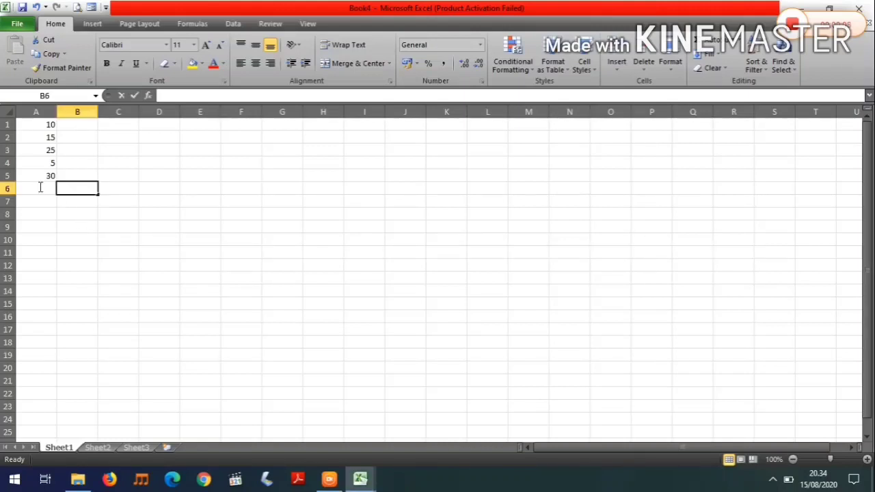
left_click(39, 188)
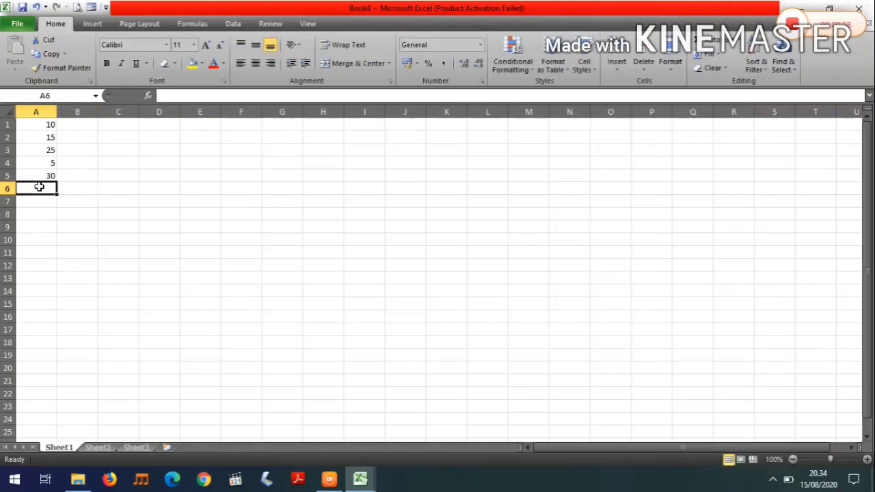
left_click(148, 96)
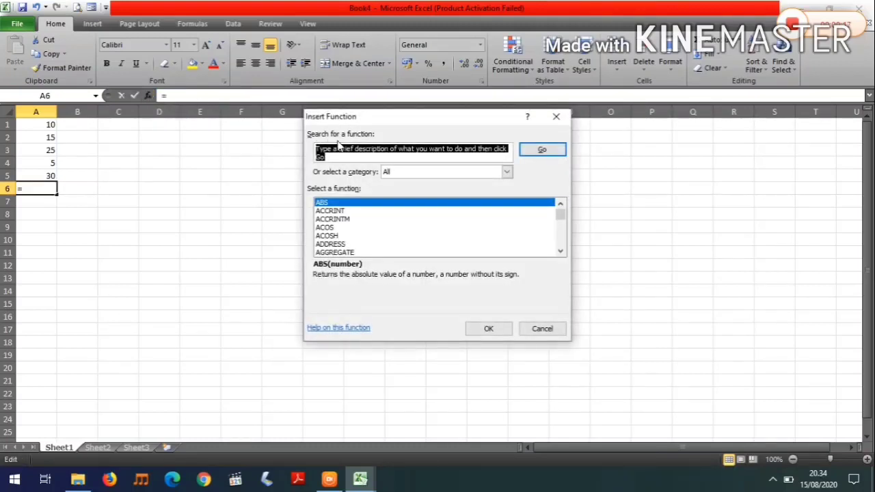
left_click(507, 173)
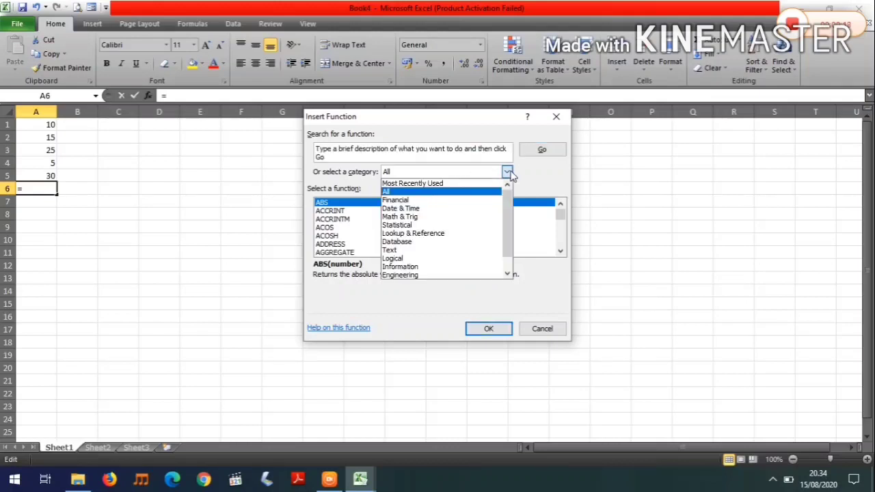
left_click(431, 217)
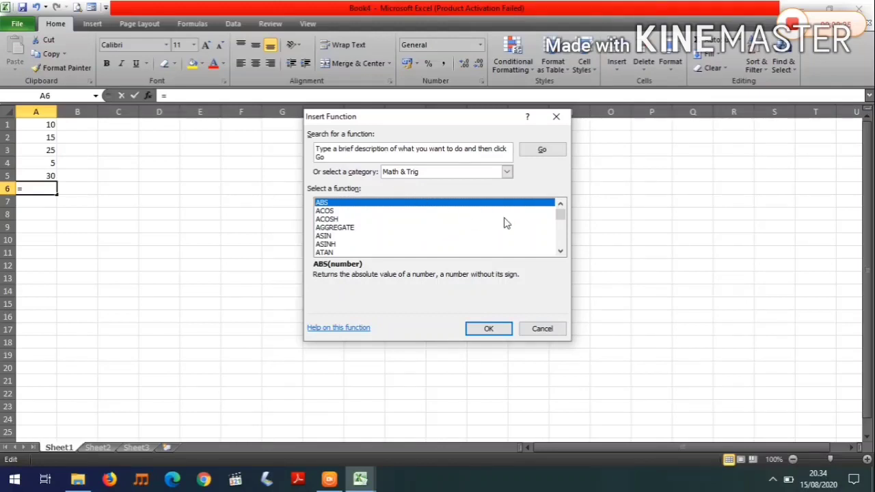
left_click_drag(560, 252, 559, 252)
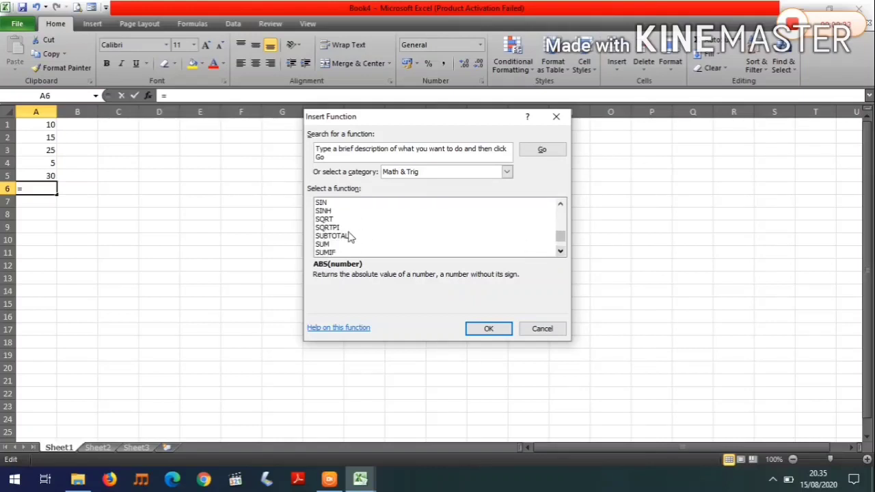
left_click(335, 245)
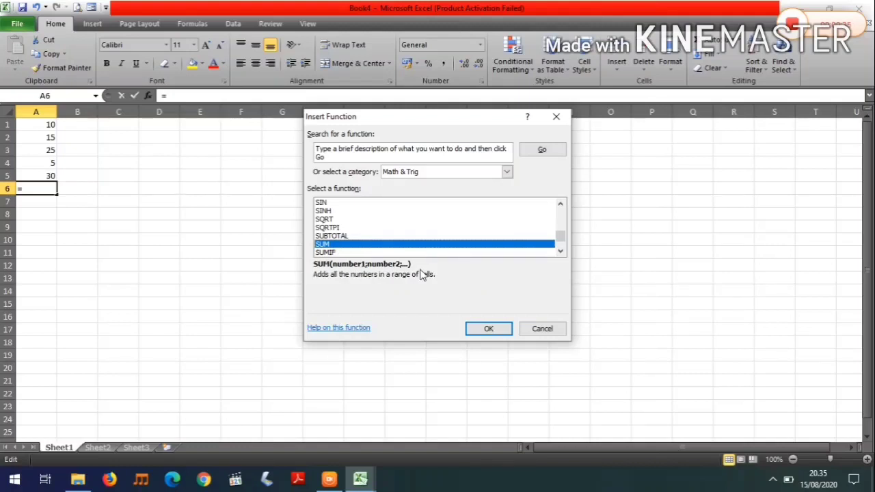
left_click(487, 328)
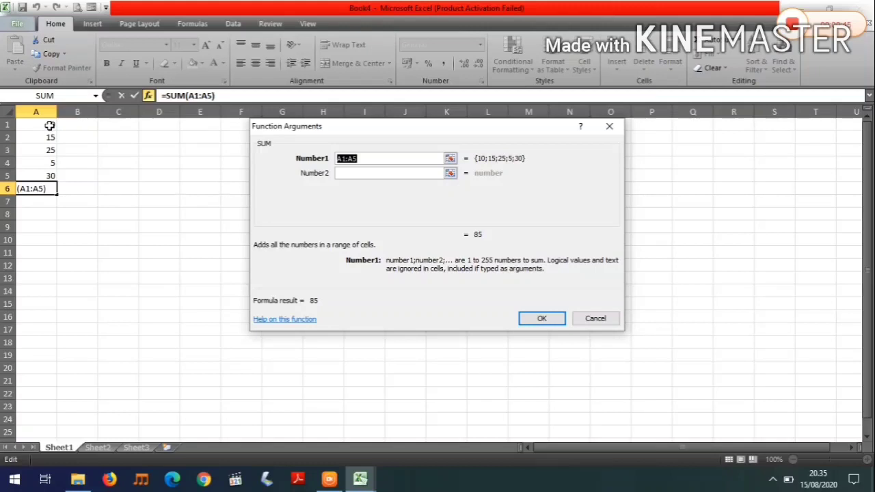
left_click_drag(49, 125, 46, 175)
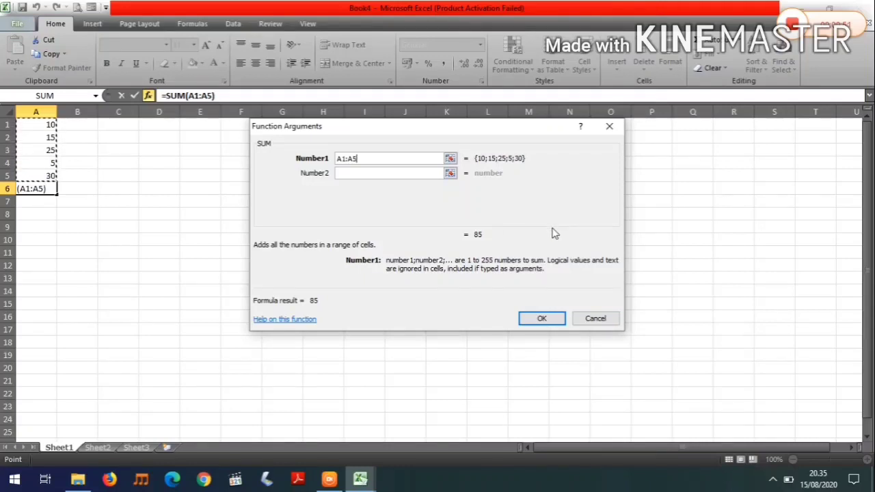
left_click(554, 317)
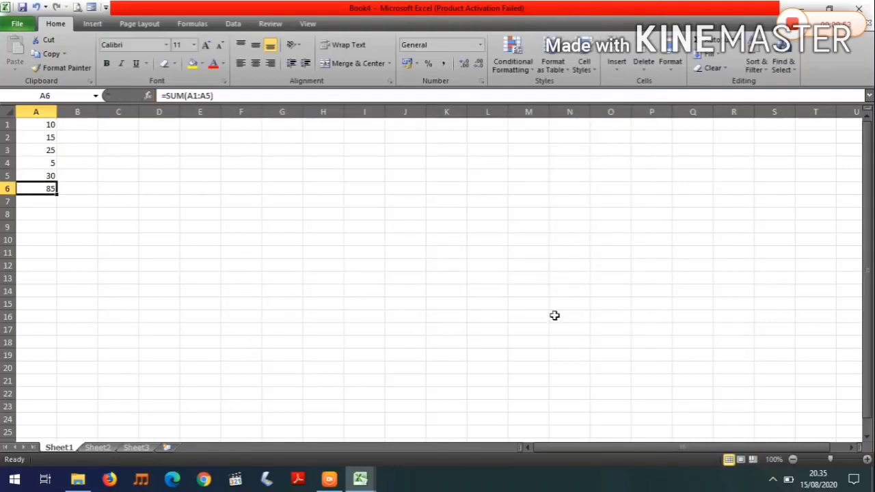